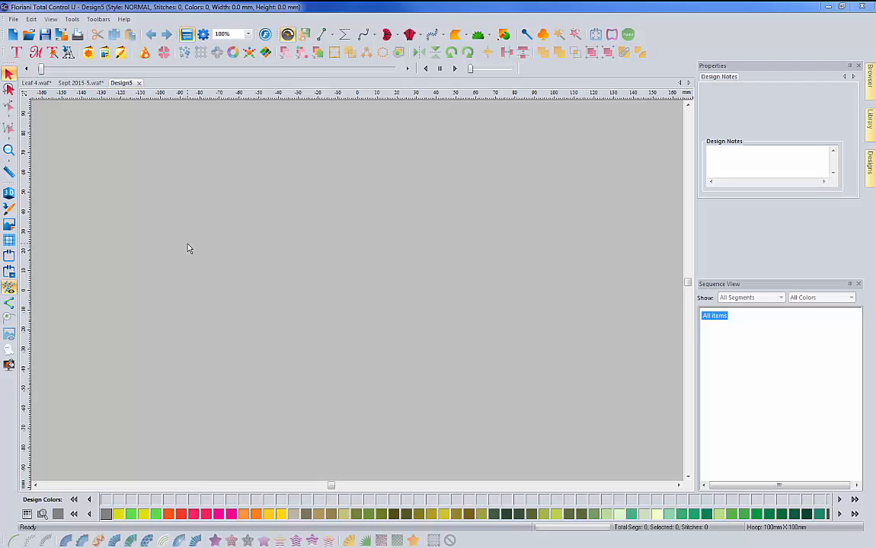
Import the text "FLORIANI EMBROIDERY Floriani EMbroidery" as TTF artwork in Arial Bold, size 26.
left_click(68, 53)
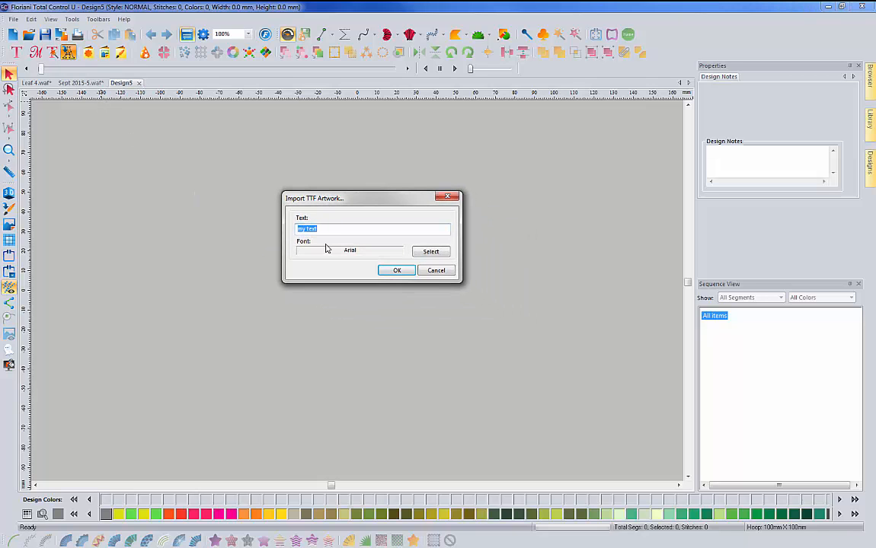
type("FLORIANI EMBROIDERY Floriani Embroidery")
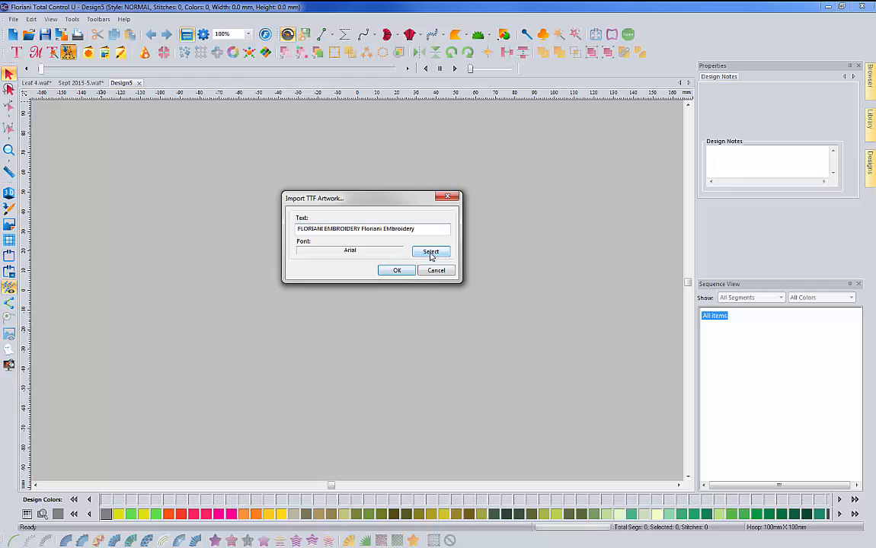
left_click(429, 252)
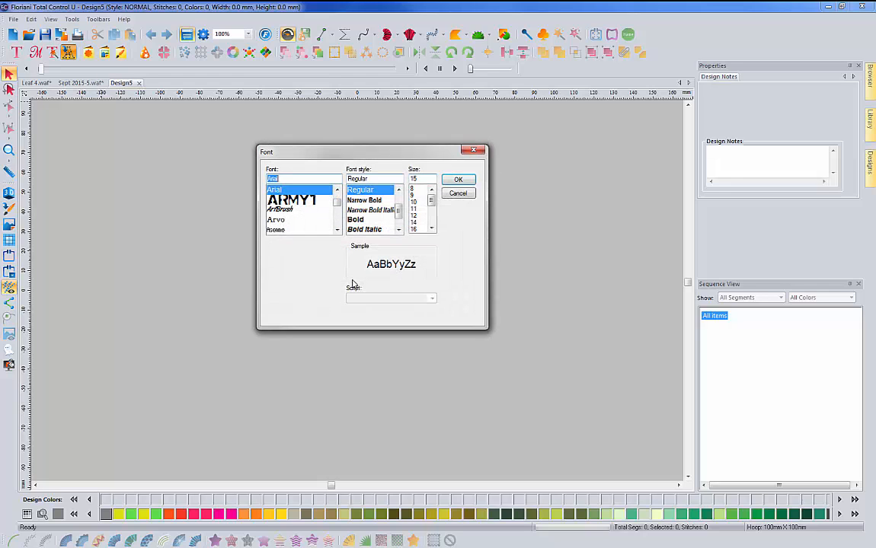
left_click(358, 219)
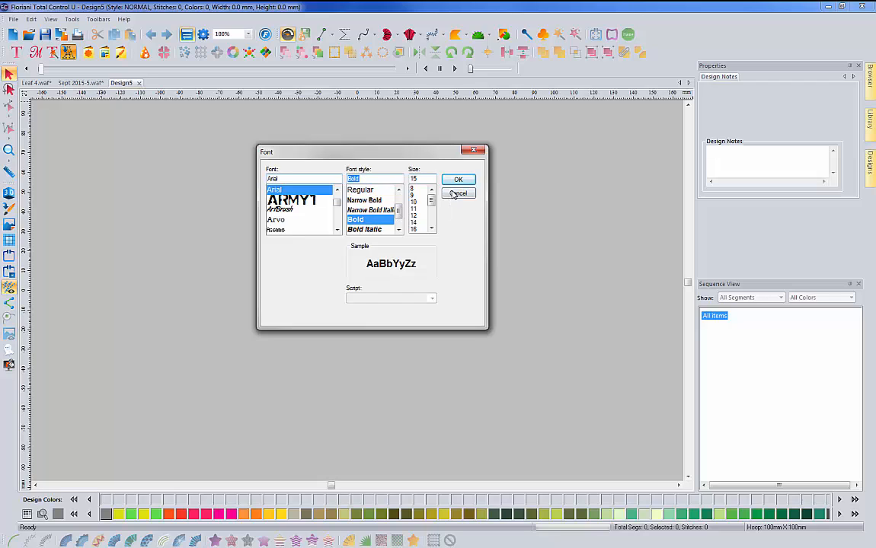
left_click_drag(431, 200, 430, 219)
left_click(414, 221)
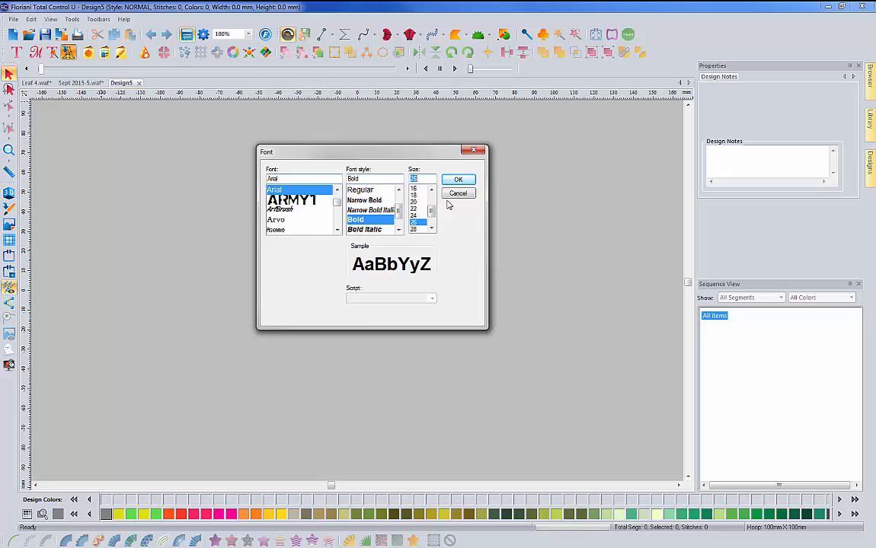
left_click(457, 181)
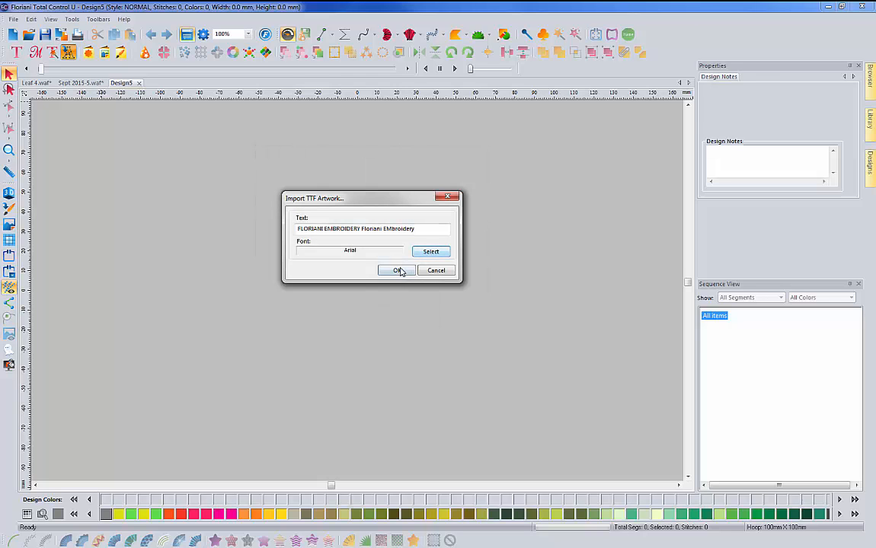
left_click(400, 271)
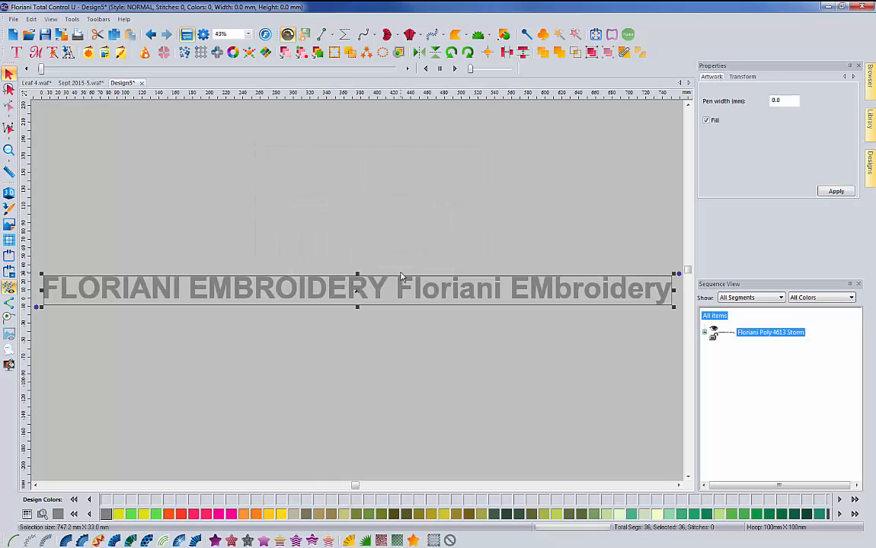
Move the mixed-case words "Floriani EMbroidery" directly beneath the uppercase words, lining up their left edges.
left_click(357, 245)
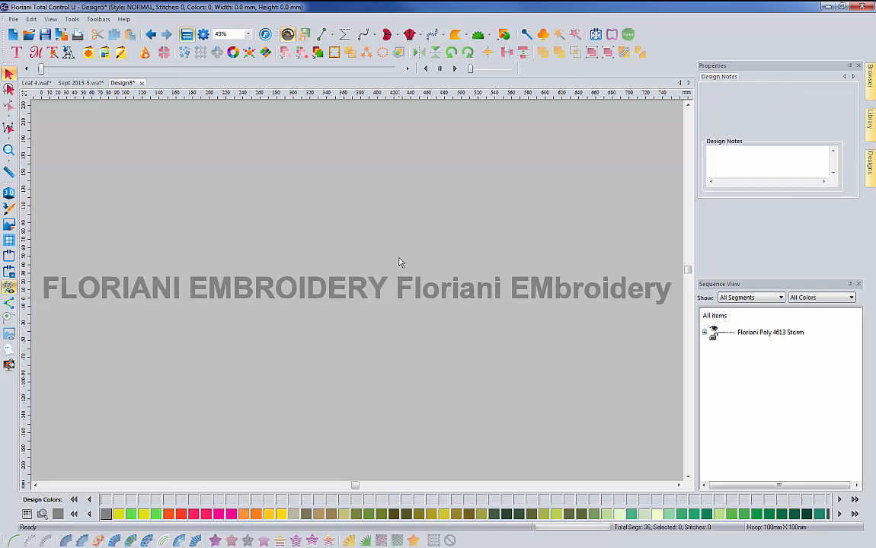
left_click_drag(394, 263, 679, 313)
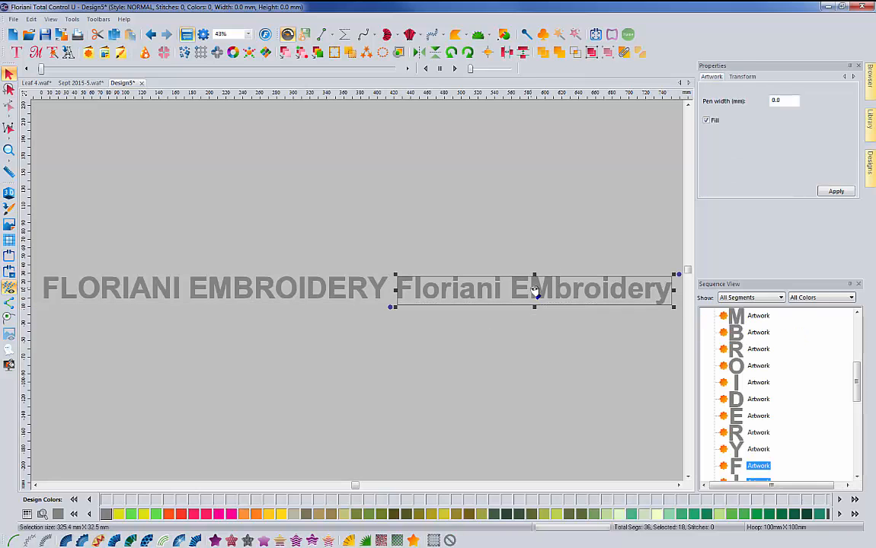
left_click_drag(481, 290, 183, 334)
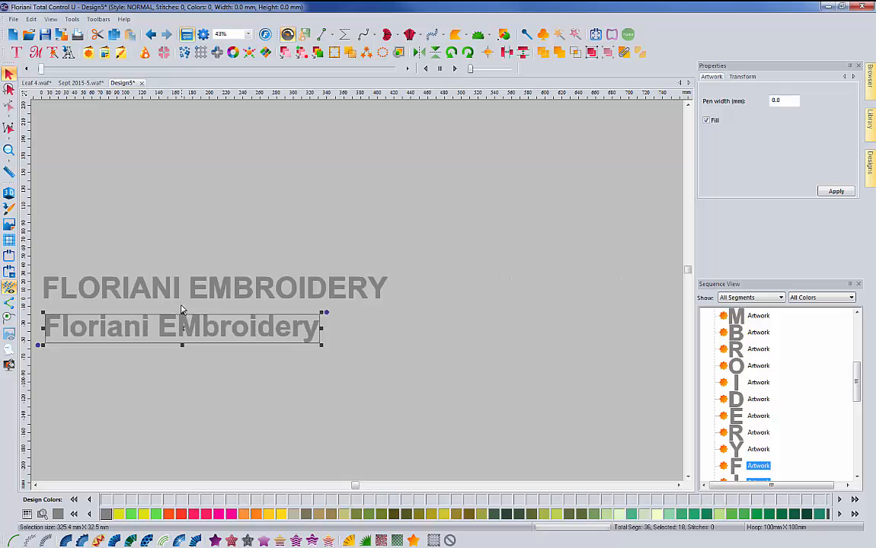
left_click(169, 221)
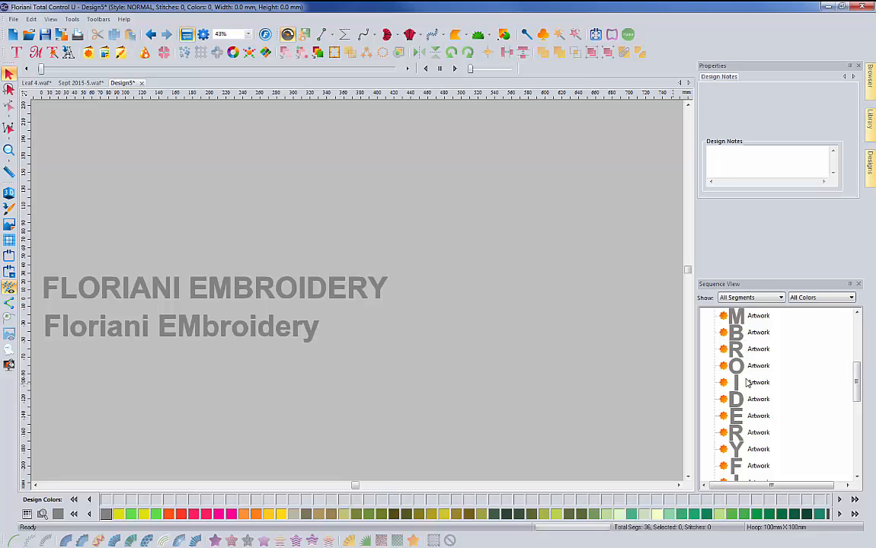
Convert all letters of the uppercase line "FLORIANI EMBROIDERY" to Auto Satin stitches.
left_click(8, 150)
left_click_drag(39, 261, 399, 354)
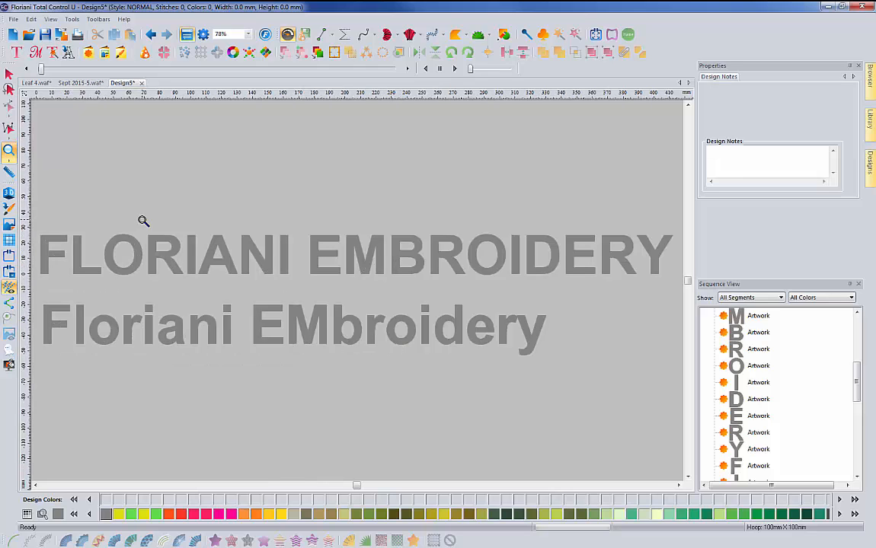
left_click(9, 73)
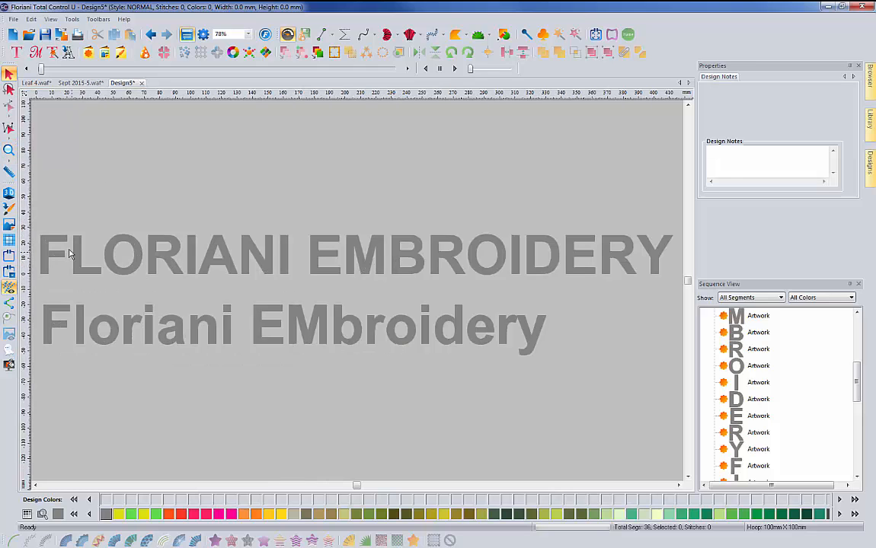
left_click_drag(35, 227, 659, 281)
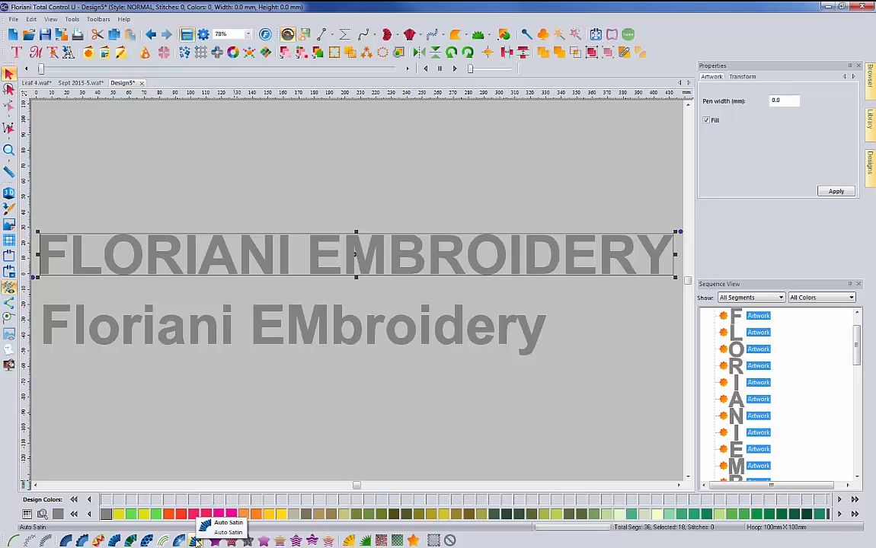
left_click(196, 540)
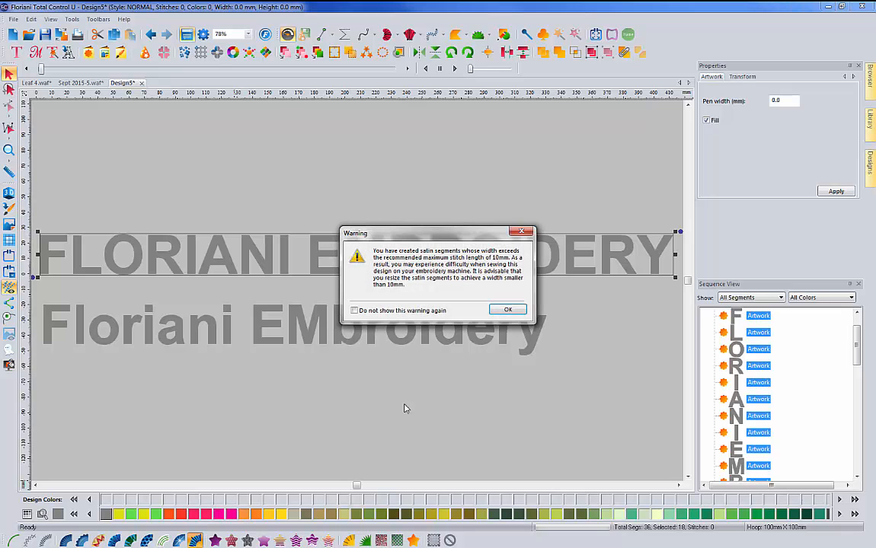
left_click(507, 309)
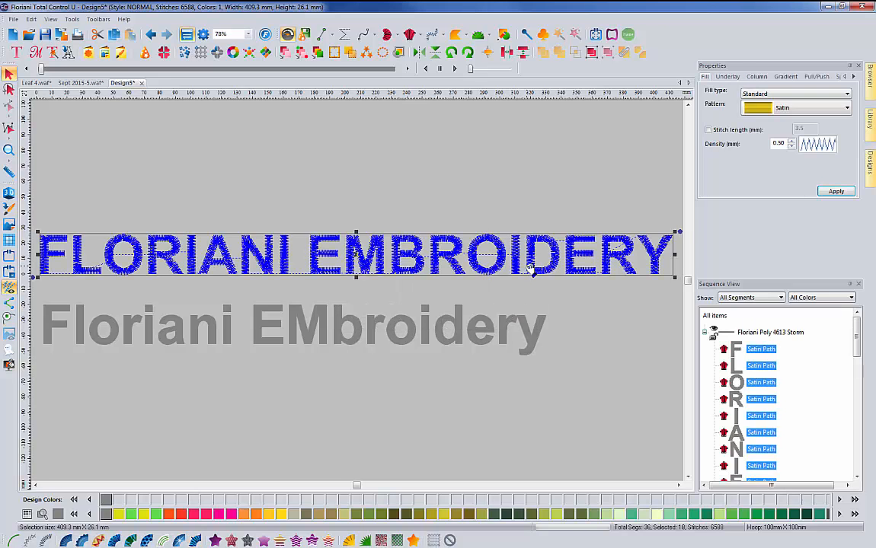
left_click(344, 196)
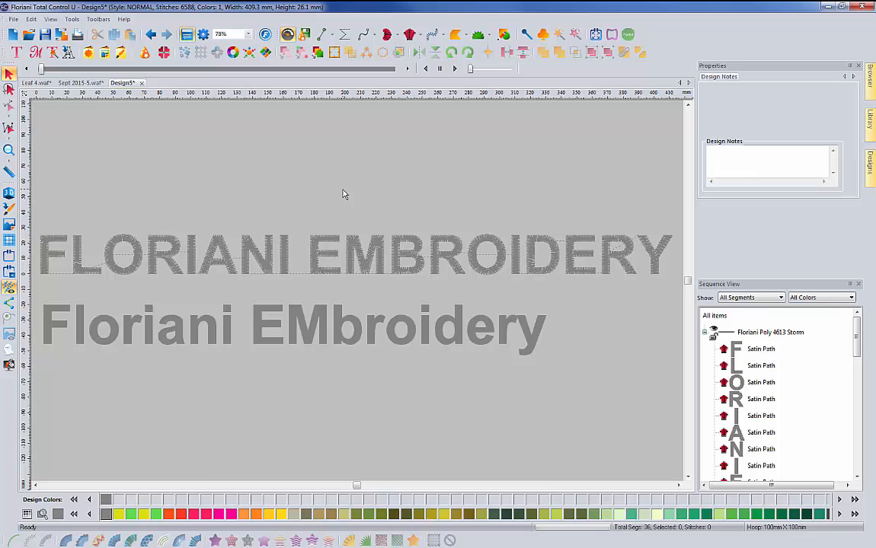
Show the design in 3D and examine the satin stitching on the letters of the uppercase word FLORIANI.
left_click(9, 192)
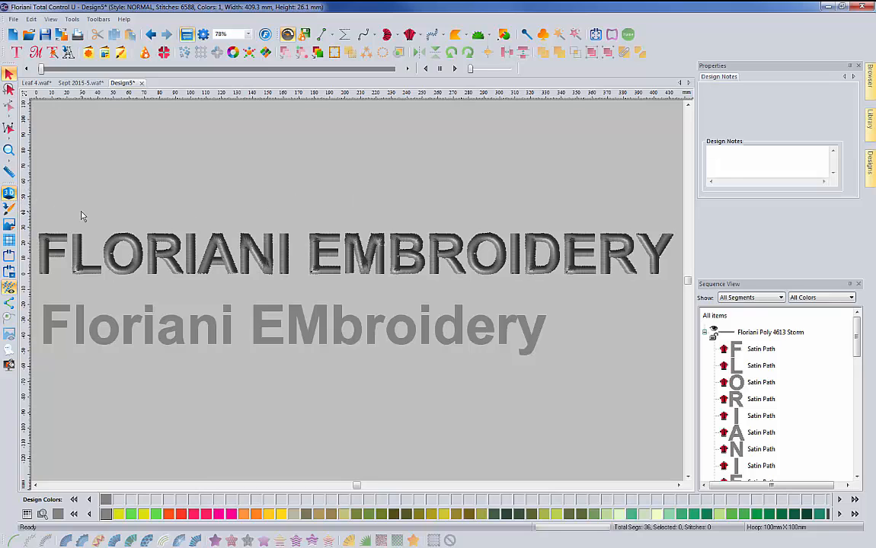
left_click(9, 151)
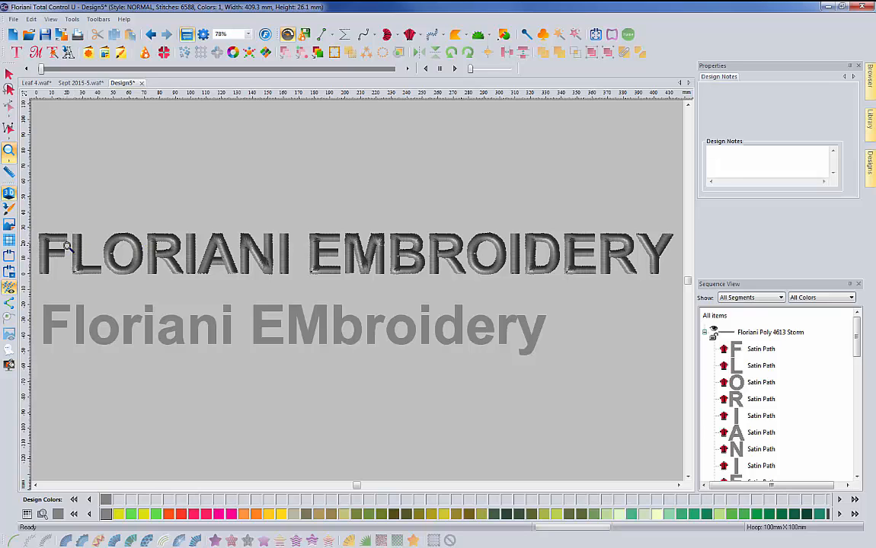
left_click_drag(36, 224, 224, 286)
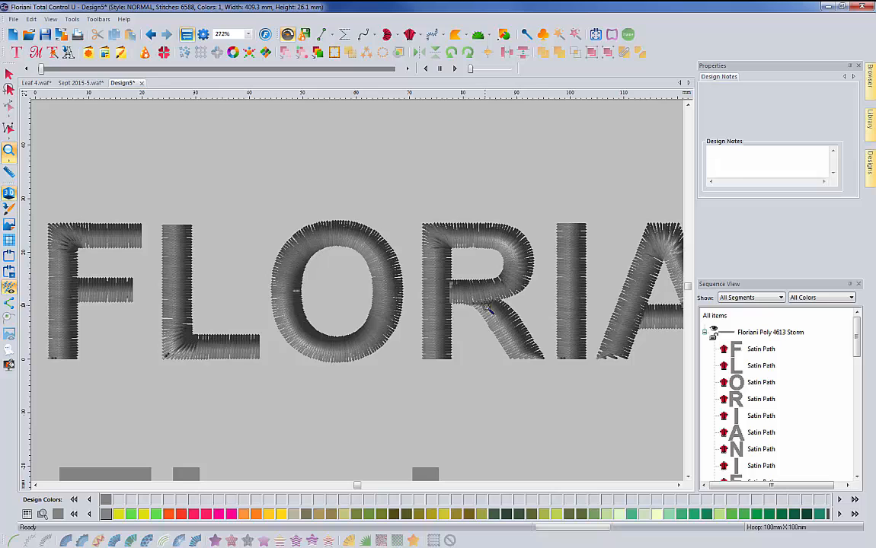
left_click(679, 485)
left_click(679, 485)
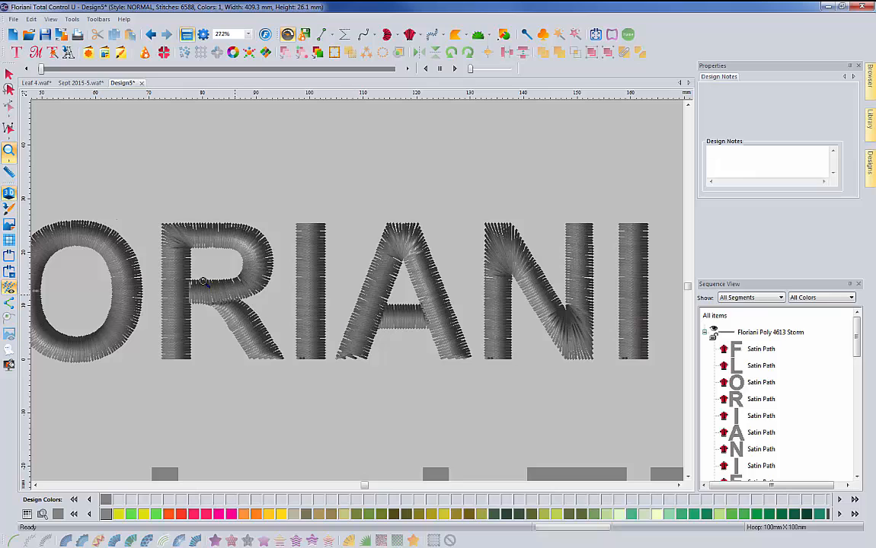
Copy the satin letter N from FLORIANI into a new design.
left_click(9, 73)
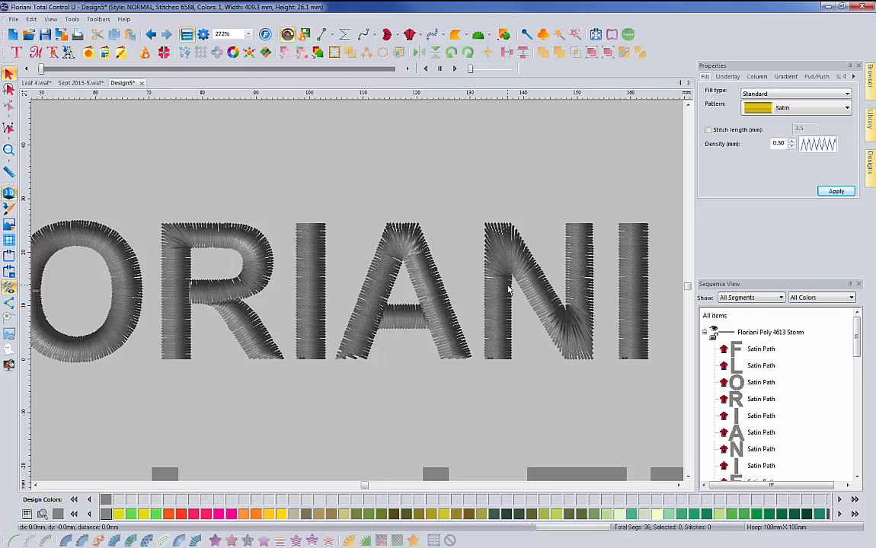
left_click(509, 290)
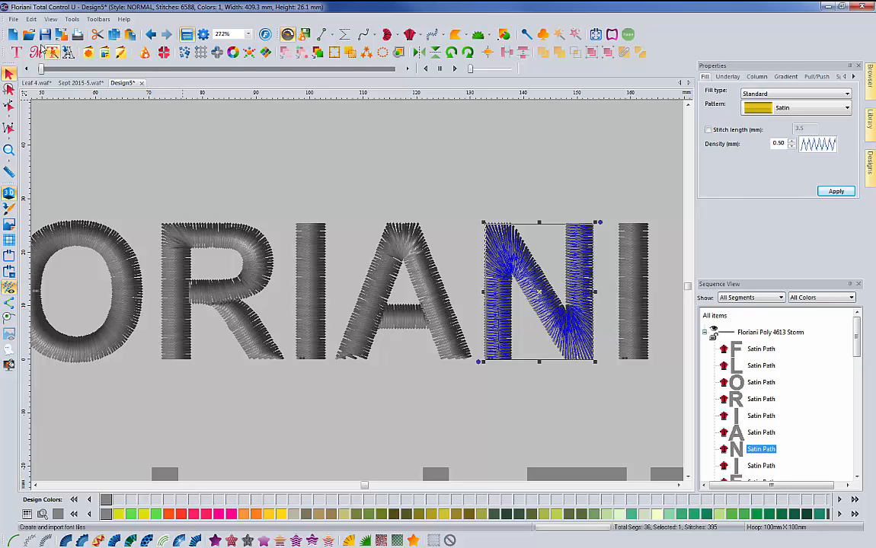
left_click(12, 35)
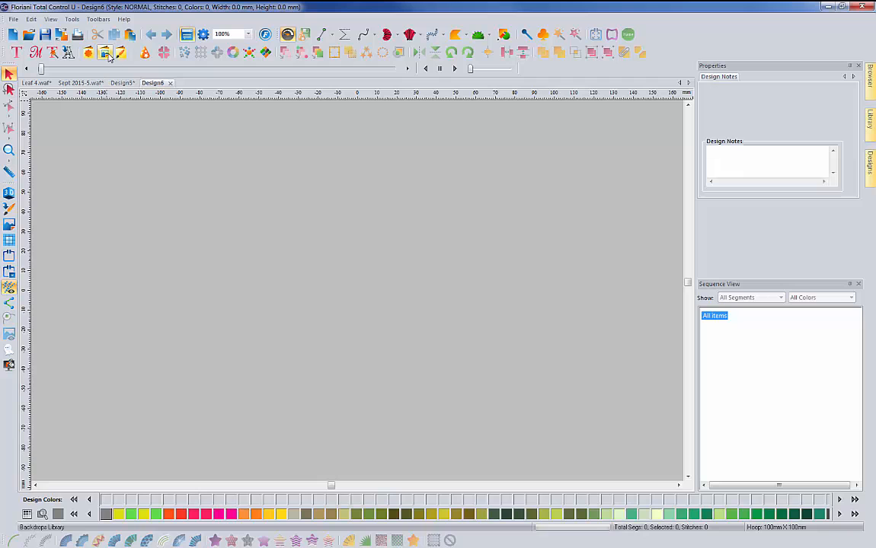
left_click(128, 34)
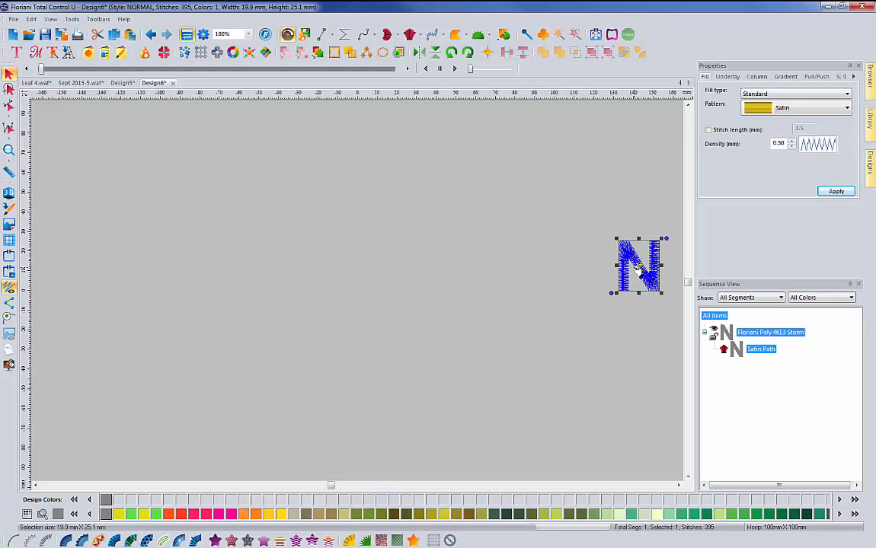
left_click(8, 147)
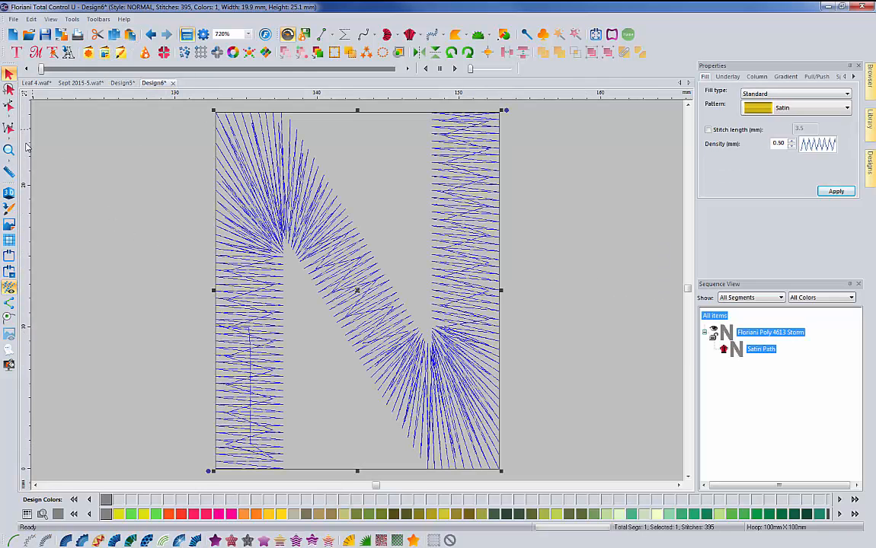
Run the stitch simulation of the letter N and examine the stitches closely at its lower inside corner.
left_click(456, 69)
left_click_drag(470, 70, 485, 70)
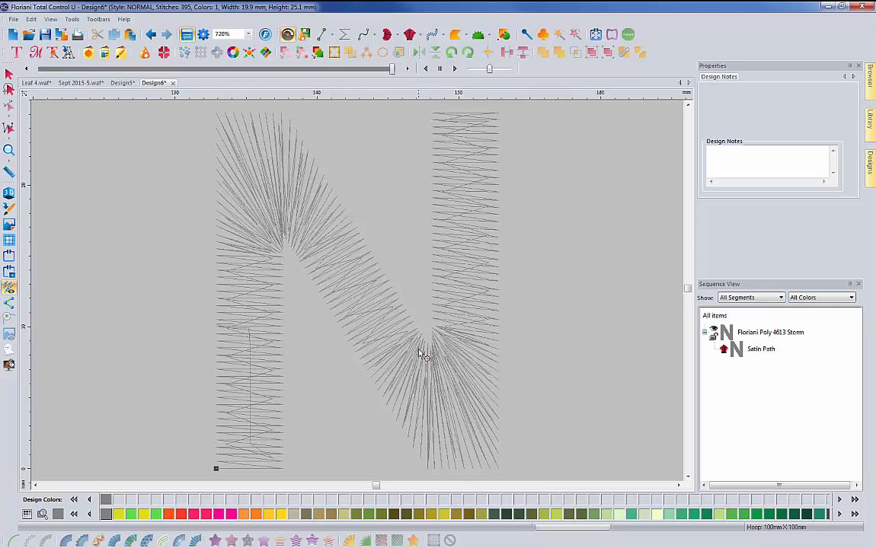
left_click(10, 150)
left_click_drag(369, 299, 466, 379)
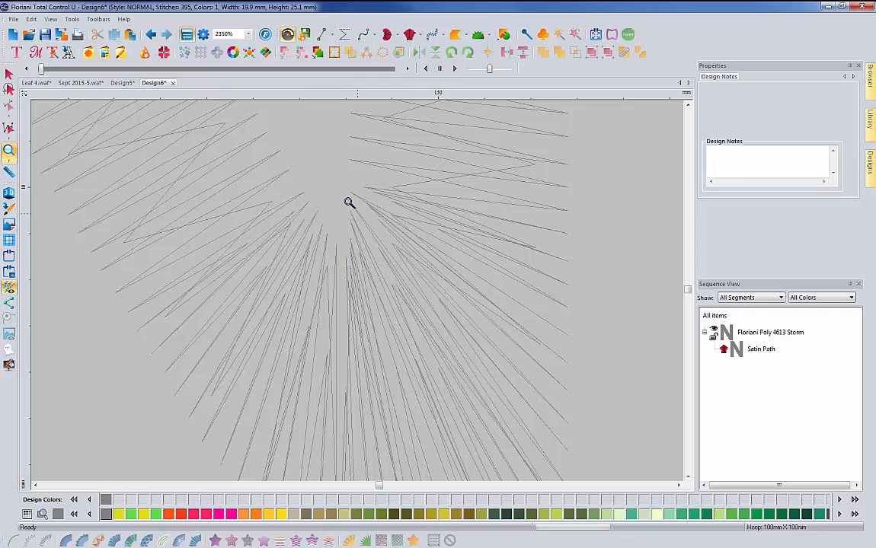
left_click(9, 151)
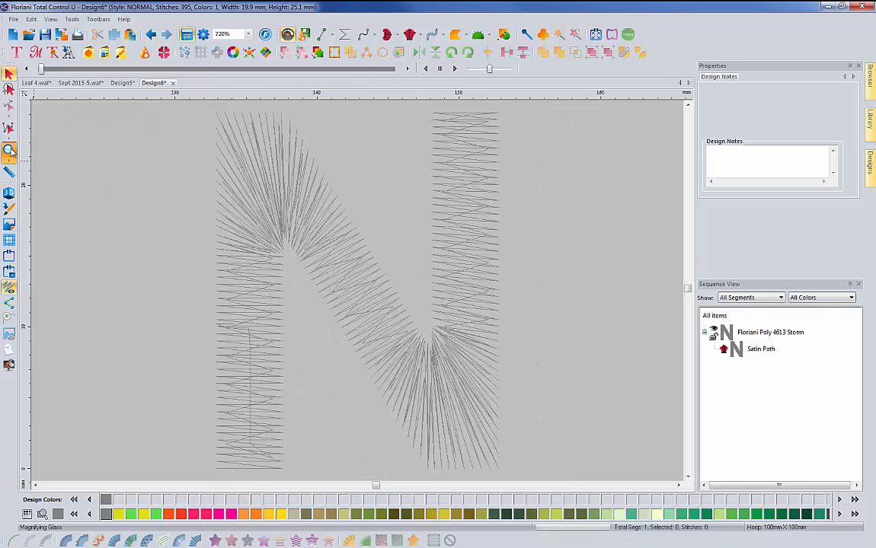
left_click(9, 73)
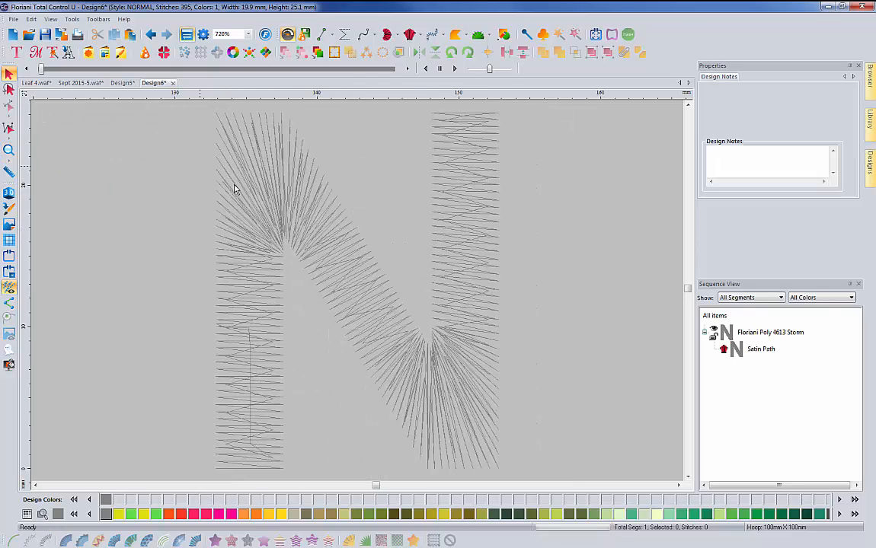
Select the letter N and switch its transform dimensions to inches.
left_click(301, 251)
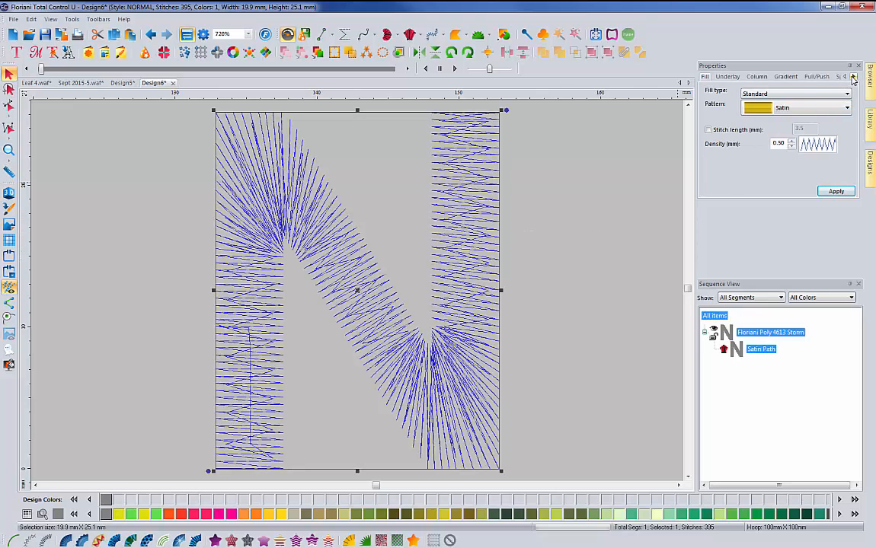
left_click(854, 77)
left_click(854, 76)
left_click(830, 77)
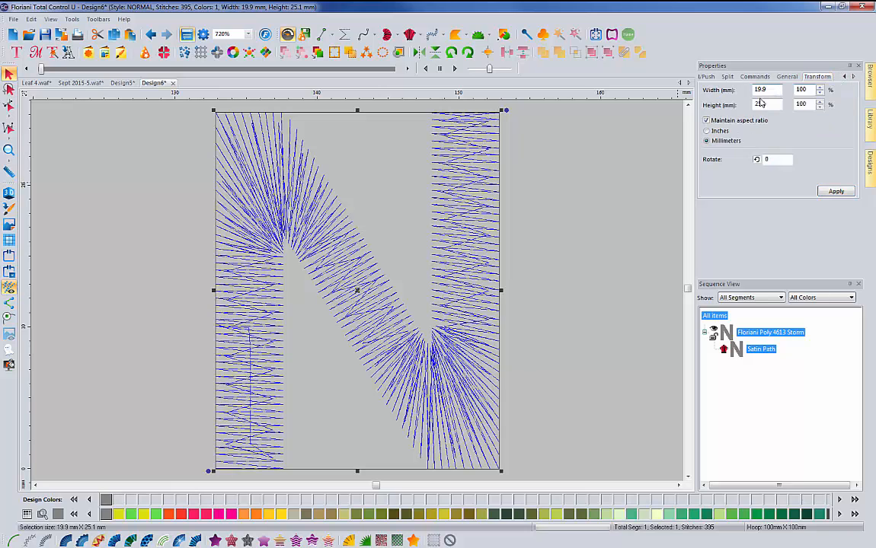
left_click(706, 131)
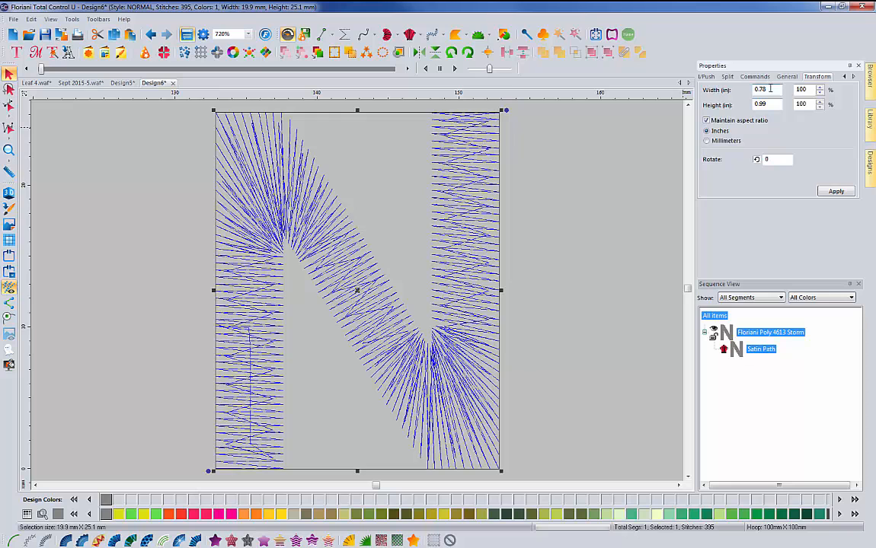
Resize the letter N to a width of 5 inches, keeping its proportions.
left_click_drag(770, 89, 727, 91)
type("5")
left_click(827, 192)
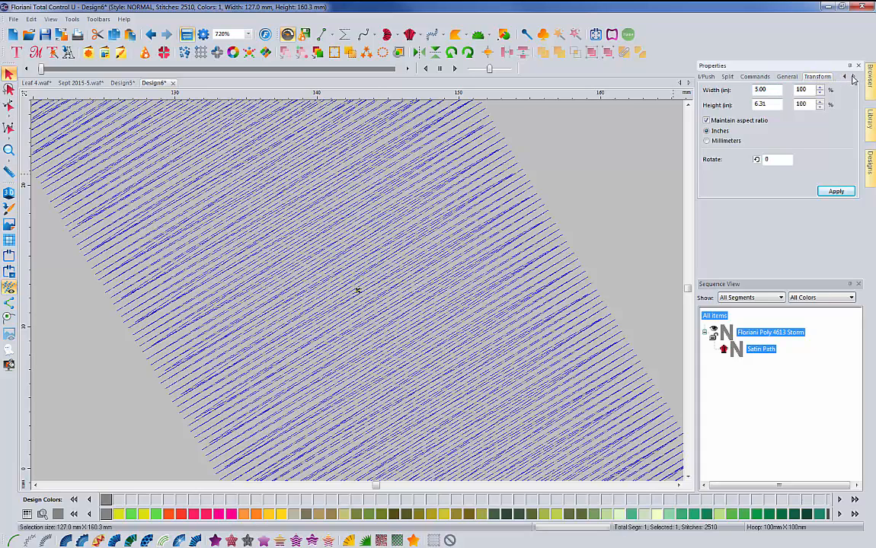
Resize the letter N to a width of 0.5 inch, keeping its proportions.
left_click_drag(770, 90, 737, 90)
type(".5")
left_click(838, 192)
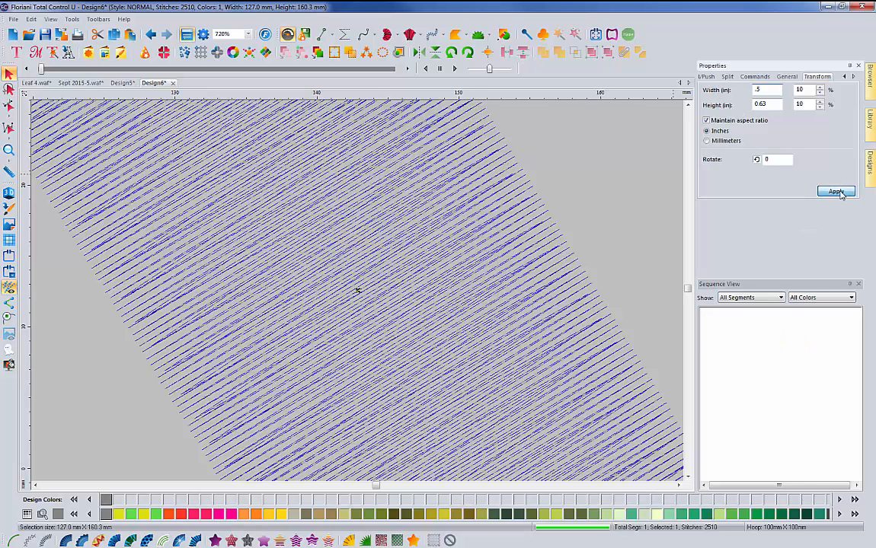
Examine the corner stitches of the half-inch letter N in the 3D stitch view.
left_click(540, 221)
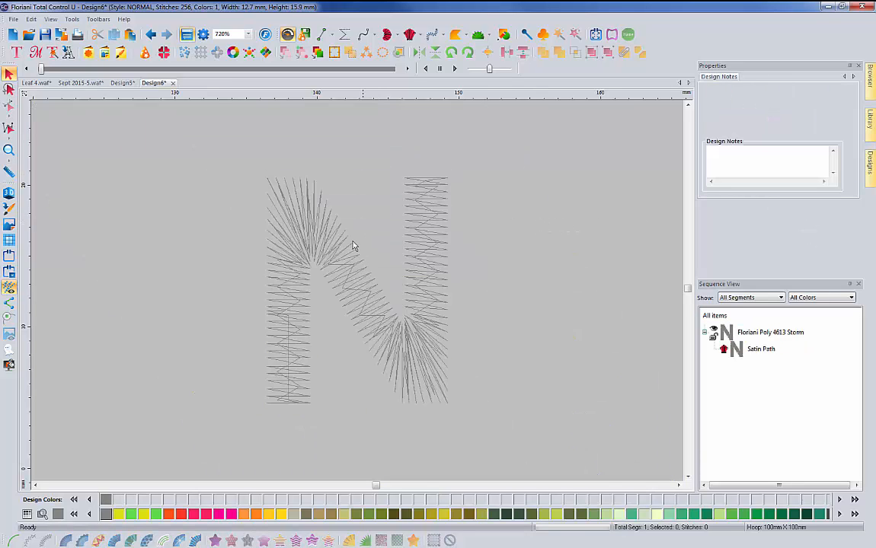
left_click(8, 192)
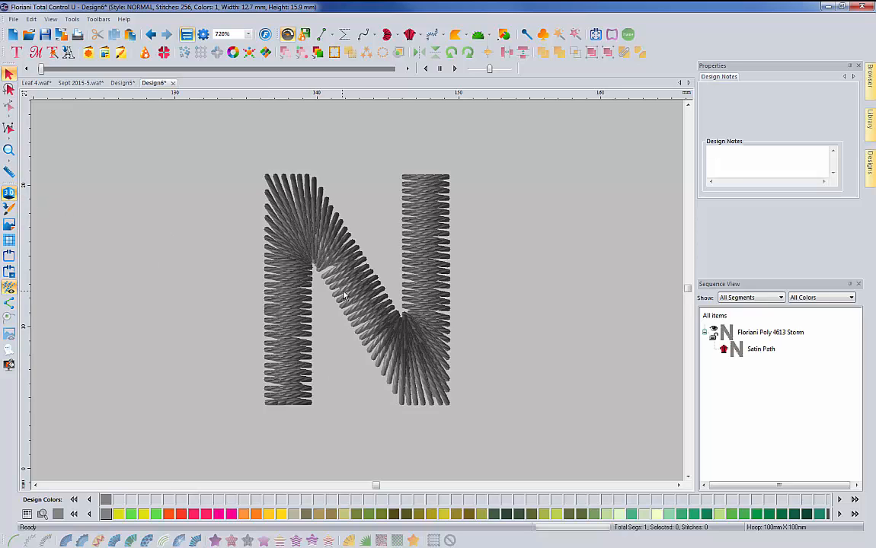
left_click(8, 192)
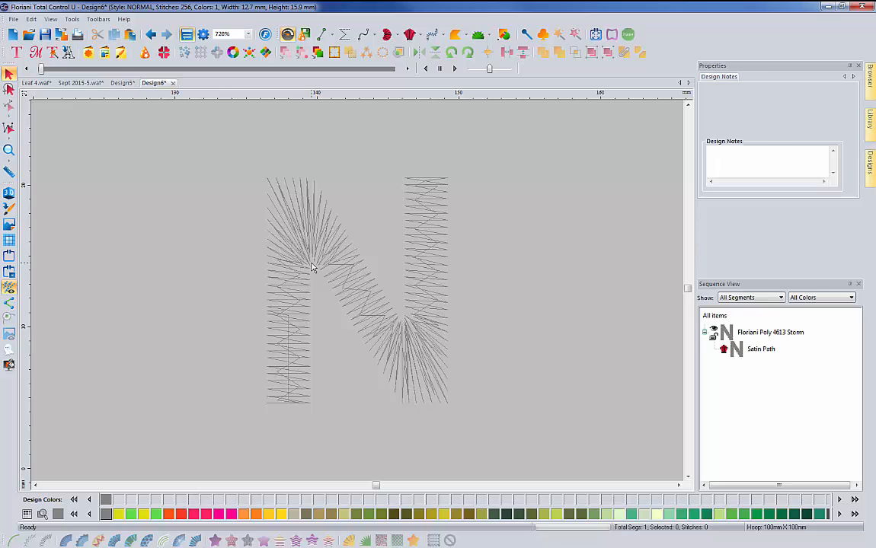
Edit the outline of the letter N and add split lines where the diagonal joins both vertical stems.
left_click(282, 242)
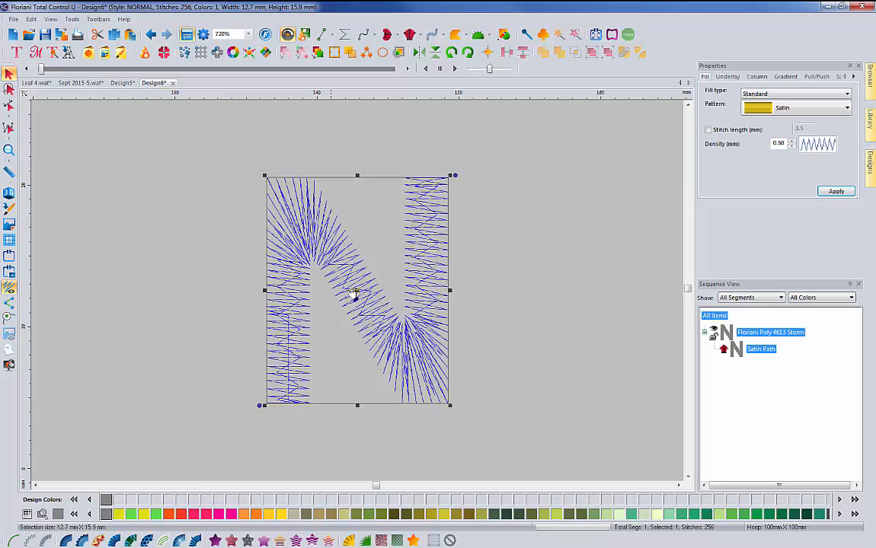
left_click(9, 106)
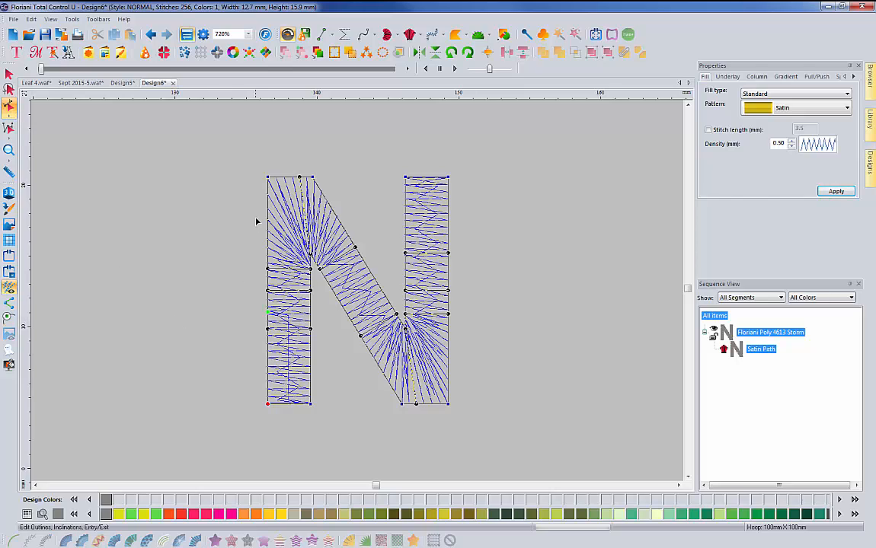
left_click(9, 150)
left_click_drag(242, 158, 473, 412)
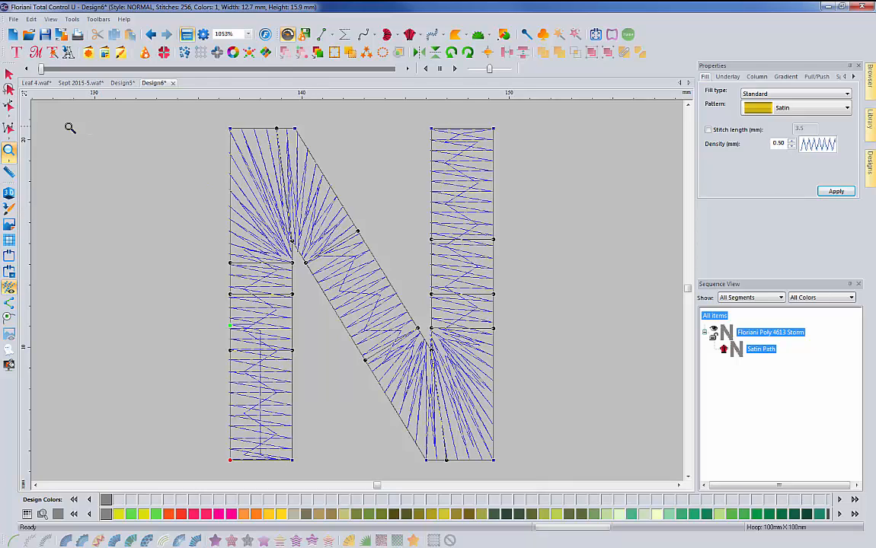
left_click(8, 105)
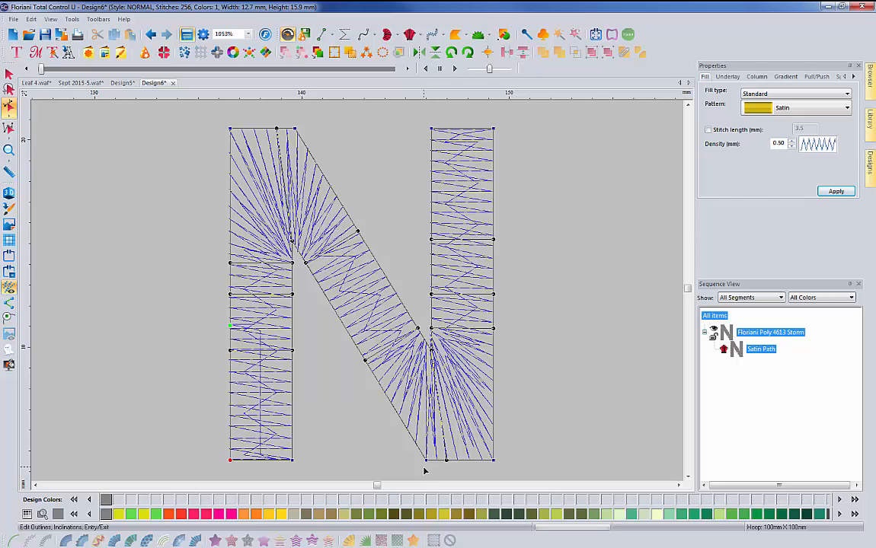
right_click(344, 208)
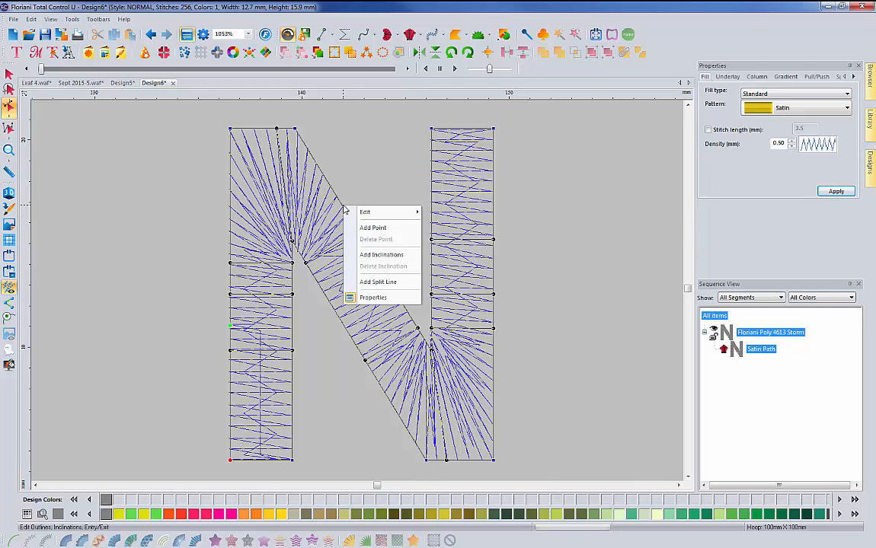
left_click(376, 284)
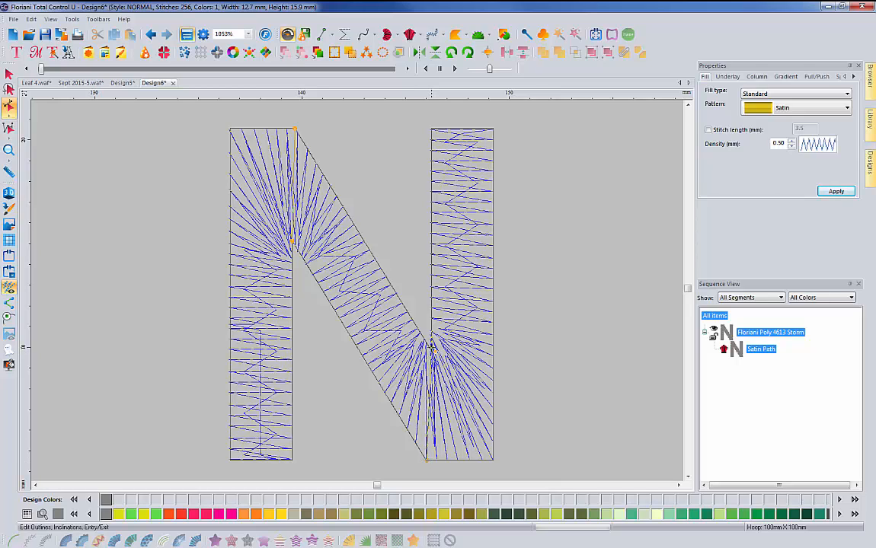
left_click(552, 278)
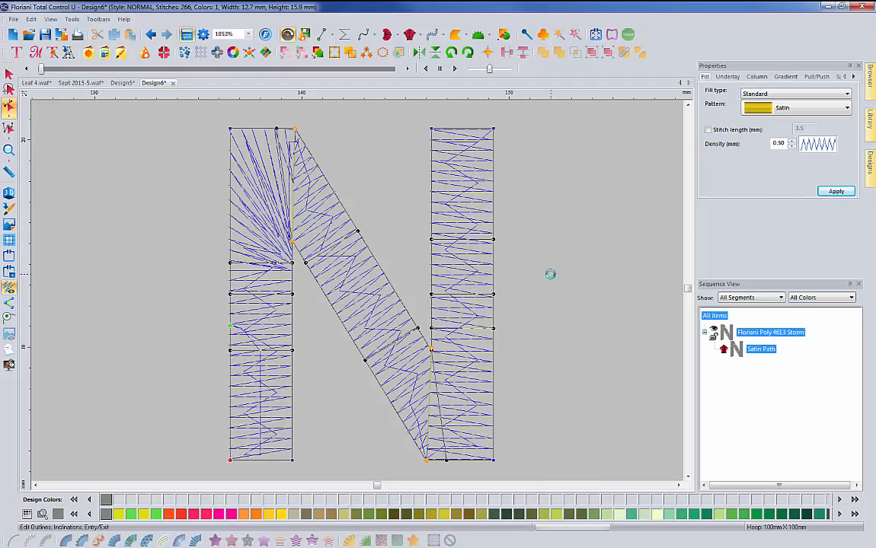
Move the upper inclination line of the N's first stem to lie across the stem's top edge, and preview the letter in 3D.
left_click(294, 212)
left_click_drag(276, 129, 228, 127)
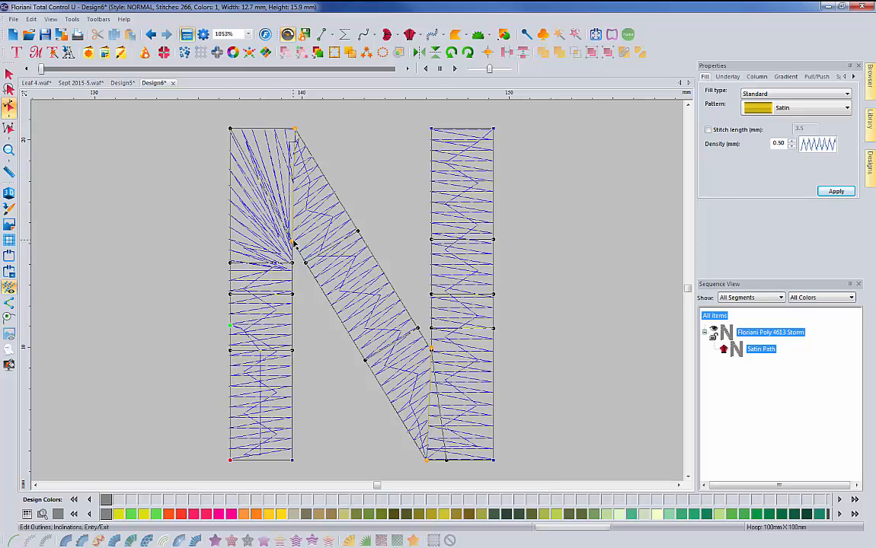
left_click_drag(293, 241, 295, 127)
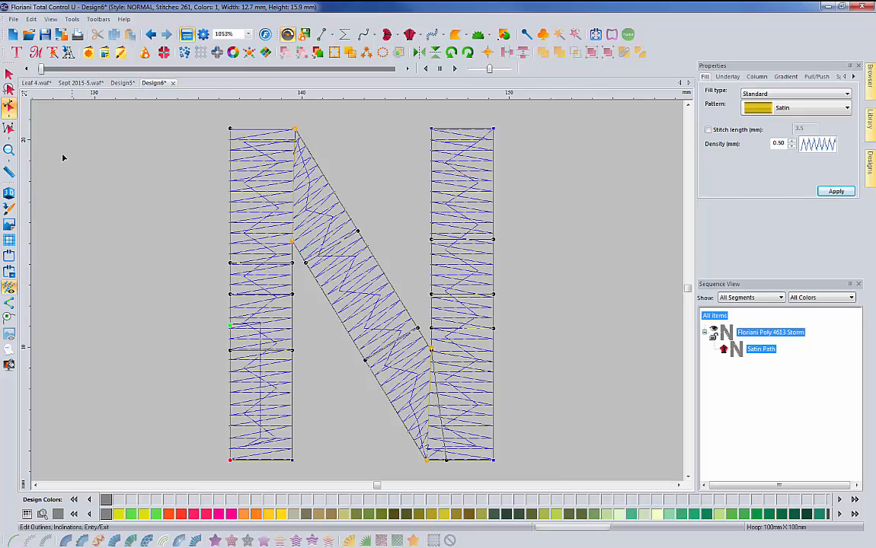
key("Escape")
key("Escape")
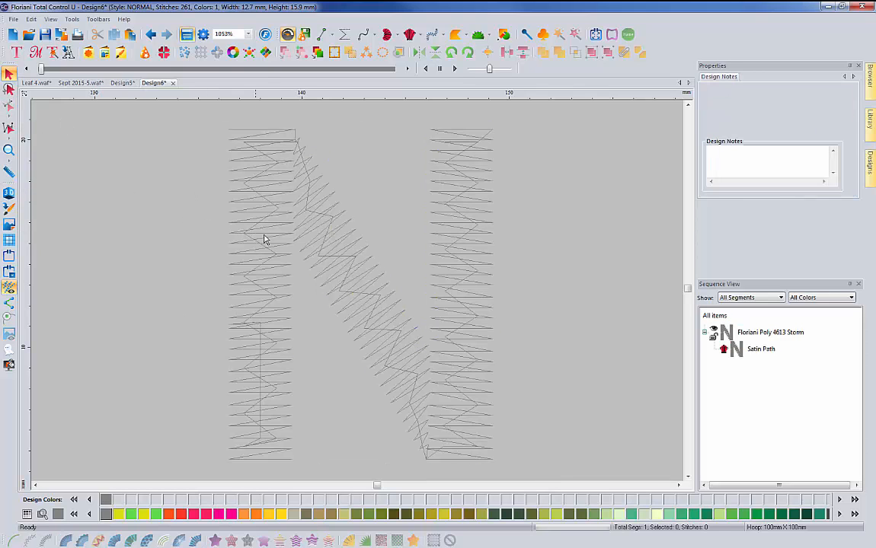
left_click(9, 193)
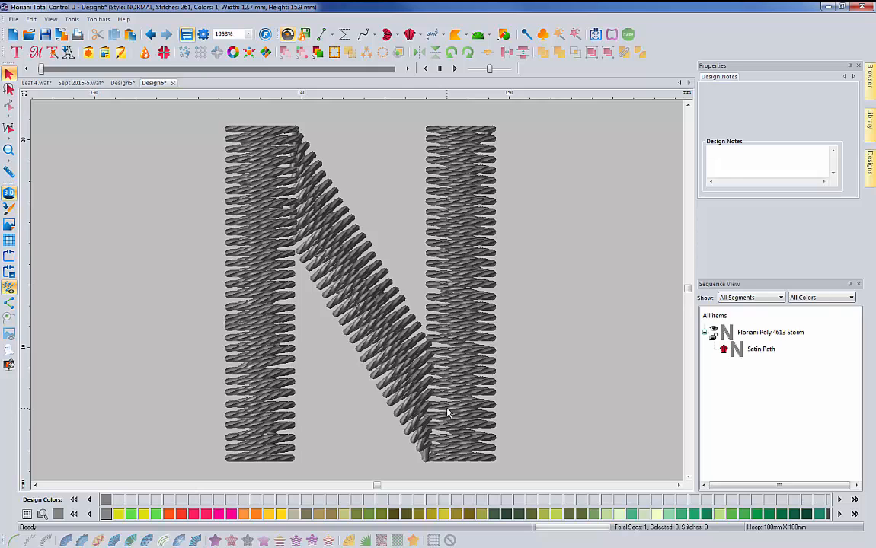
Switch to Design5 and examine the satin stitching along the uppercase FLORIANI EMBROIDERY lettering.
left_click(122, 82)
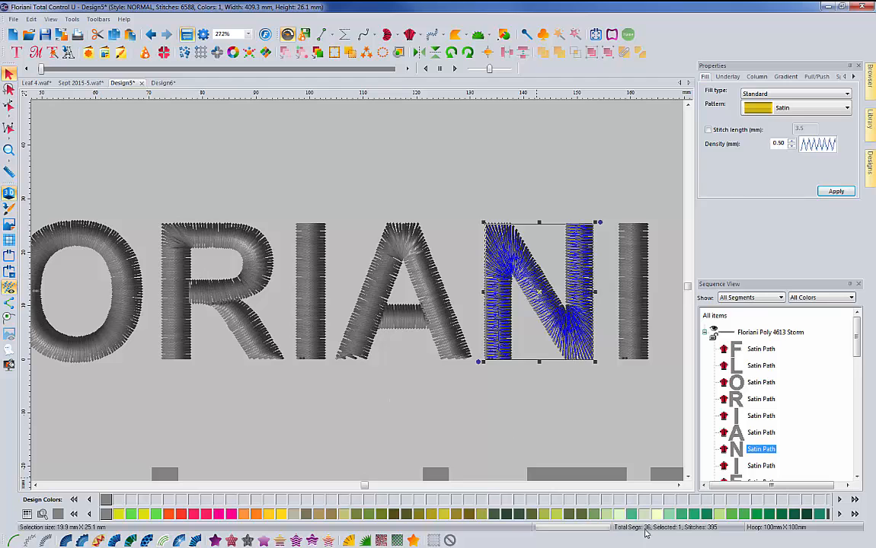
left_click(679, 485)
left_click(679, 485)
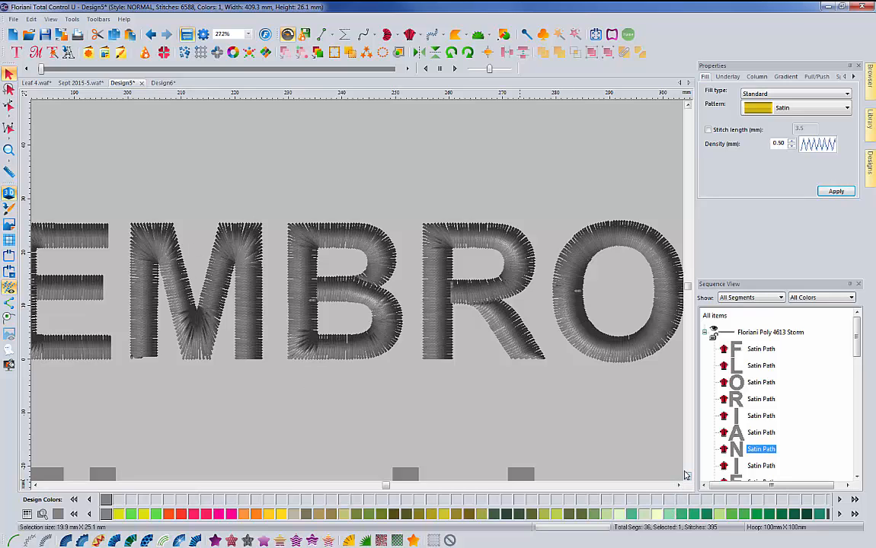
left_click(679, 486)
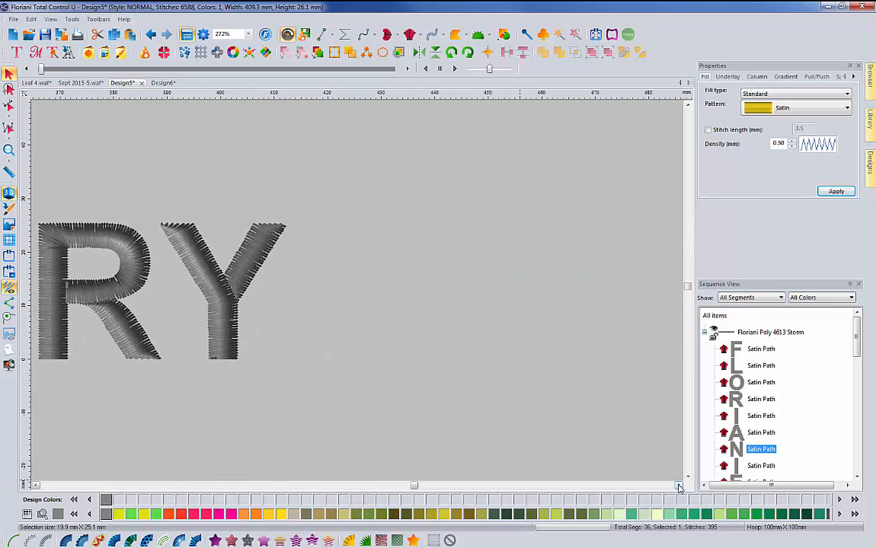
left_click(9, 150)
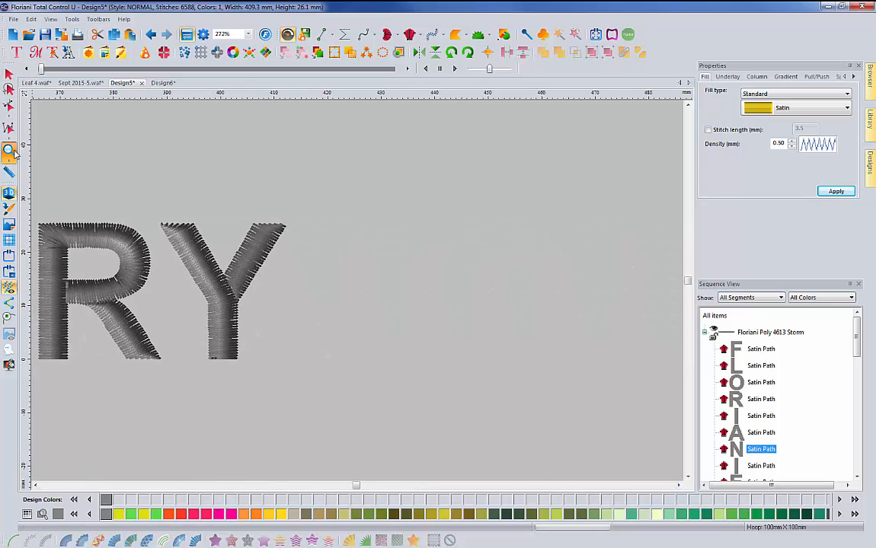
left_click(38, 268)
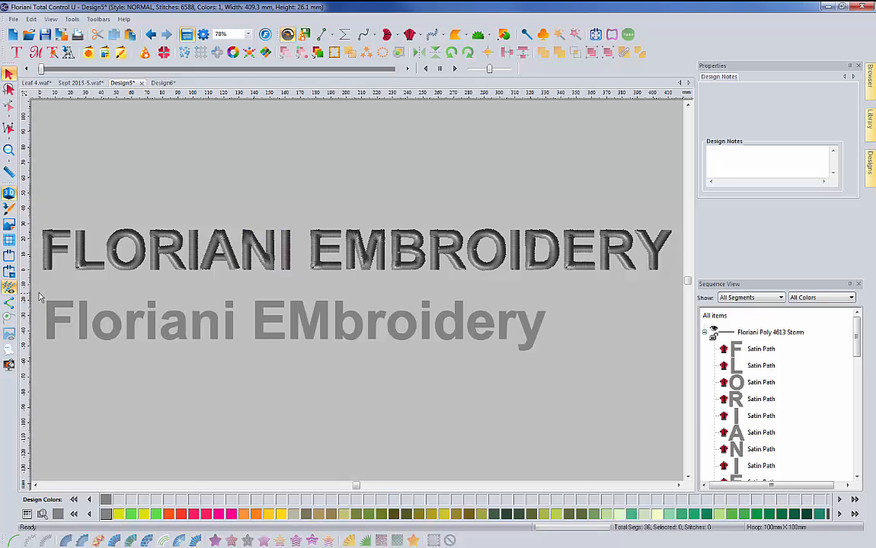
Scale the "Floriani EMbroidery" artwork to about half its size and convert it to Auto Satin.
left_click(556, 359)
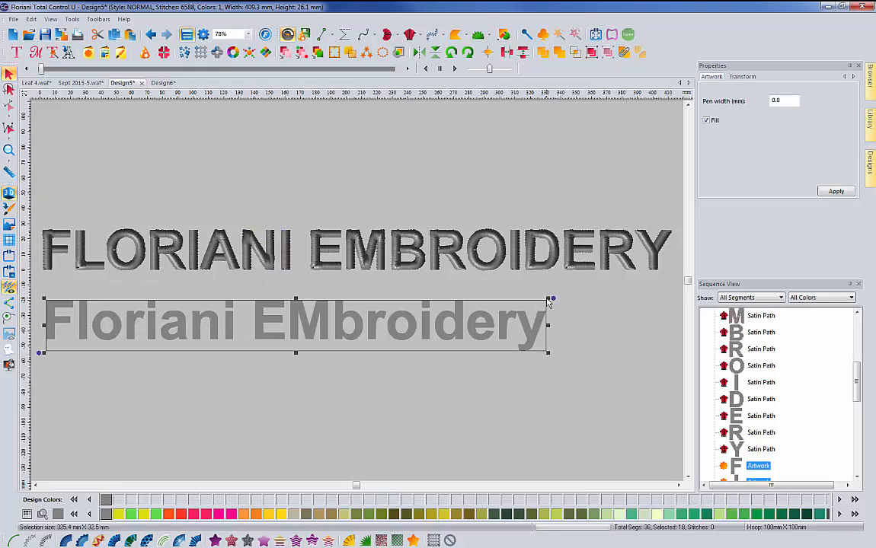
left_click_drag(548, 300, 280, 344)
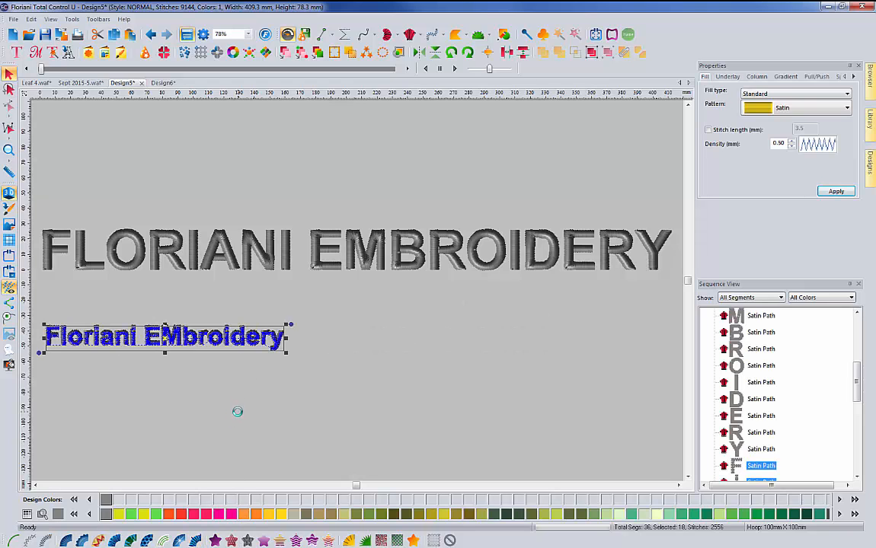
left_click(283, 423)
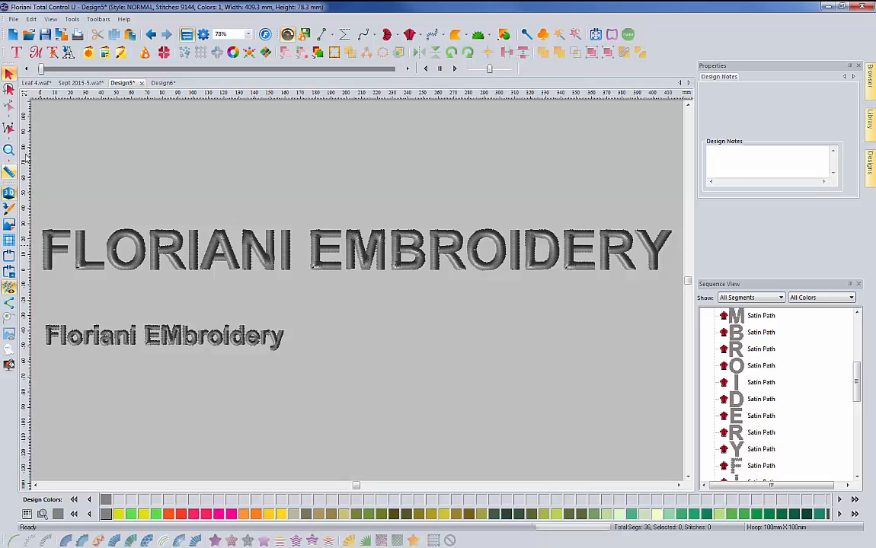
Examine the satin stitches of the small "Floriani EMbroidery" lettering from the first word to the last letter.
left_click(8, 149)
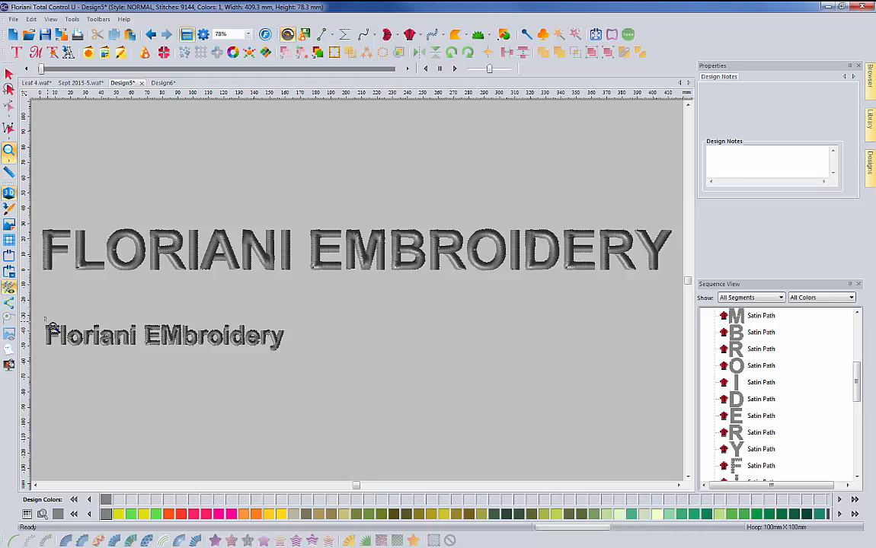
left_click_drag(44, 310, 147, 360)
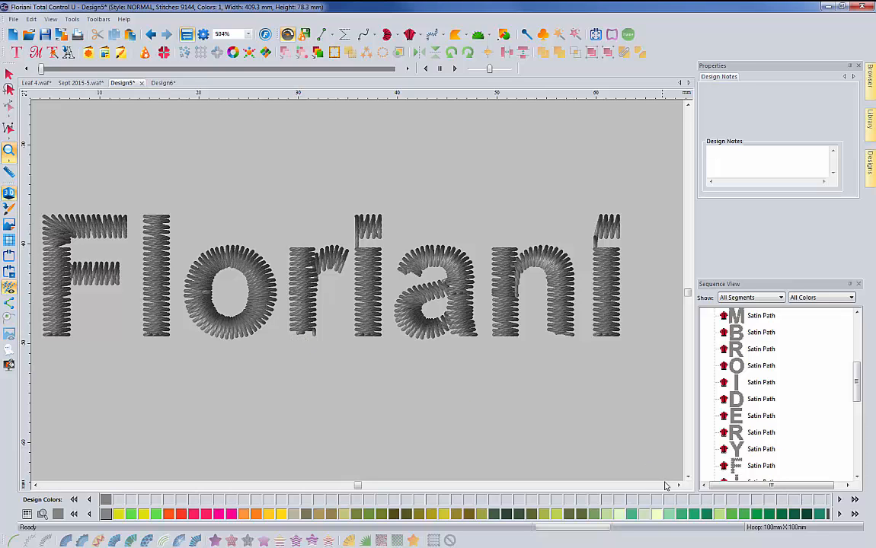
left_click(679, 485)
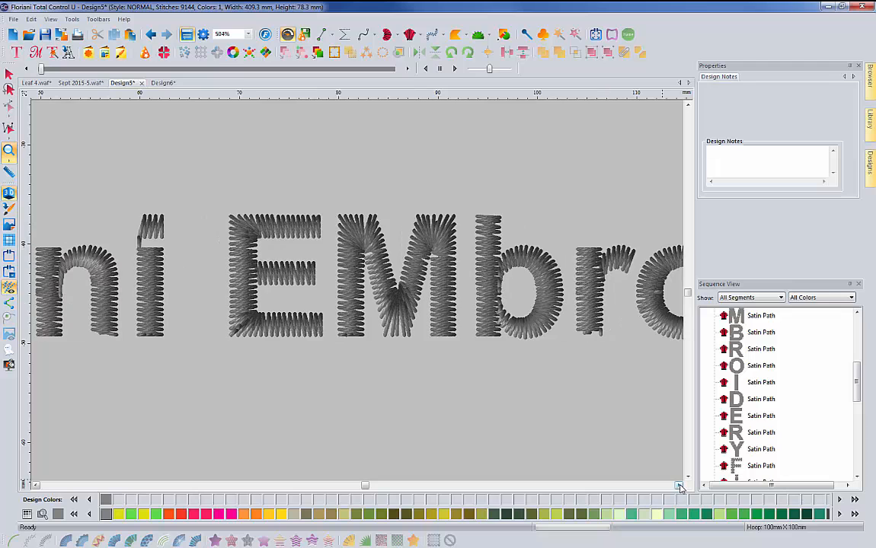
left_click_drag(679, 486, 679, 485)
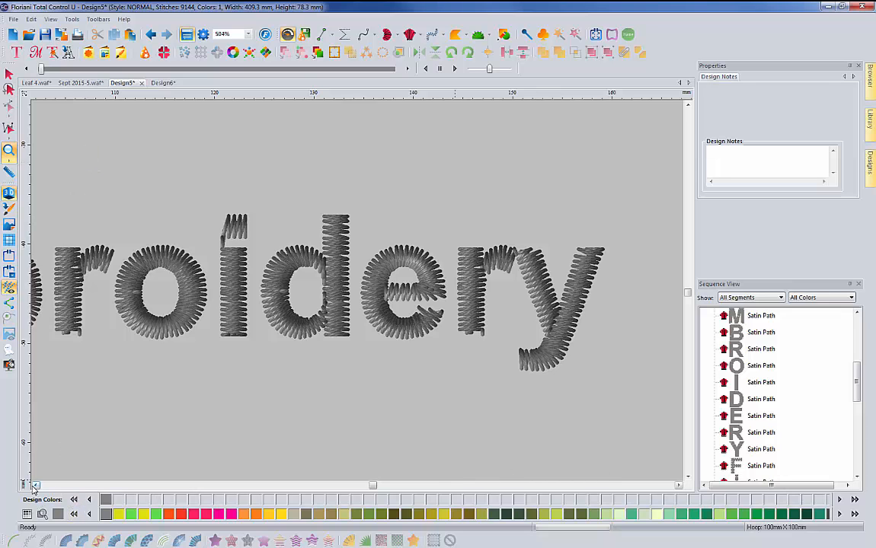
left_click_drag(35, 486, 35, 486)
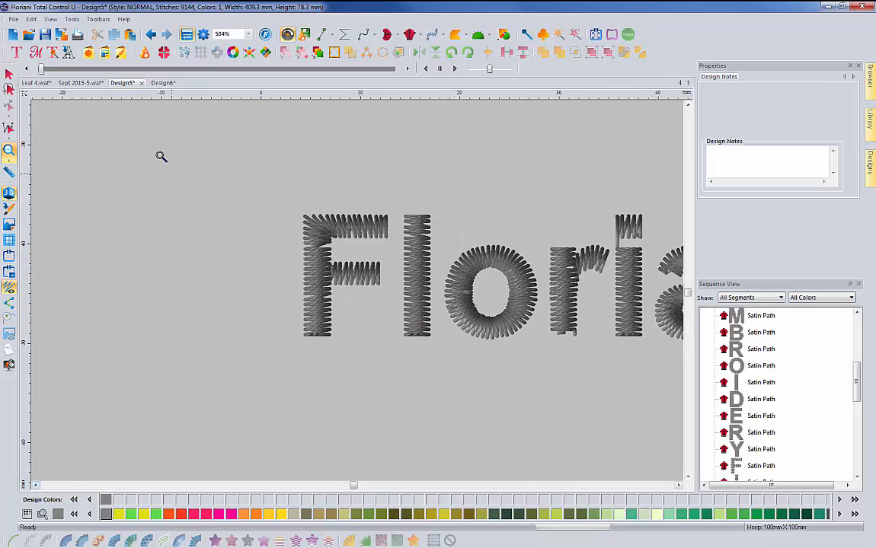
Import a letter T in Arial as TTF artwork placed above the uppercase lettering, and convert it to Auto Satin.
left_click(68, 52)
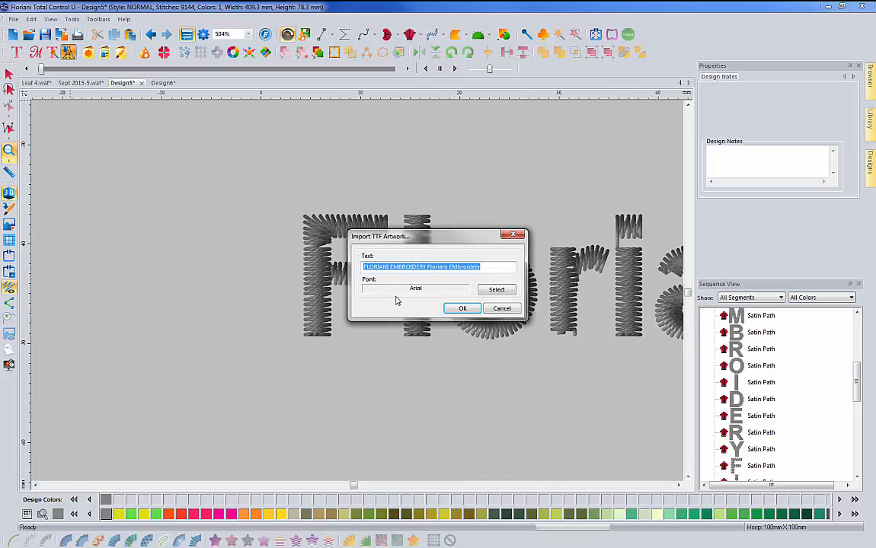
type("t")
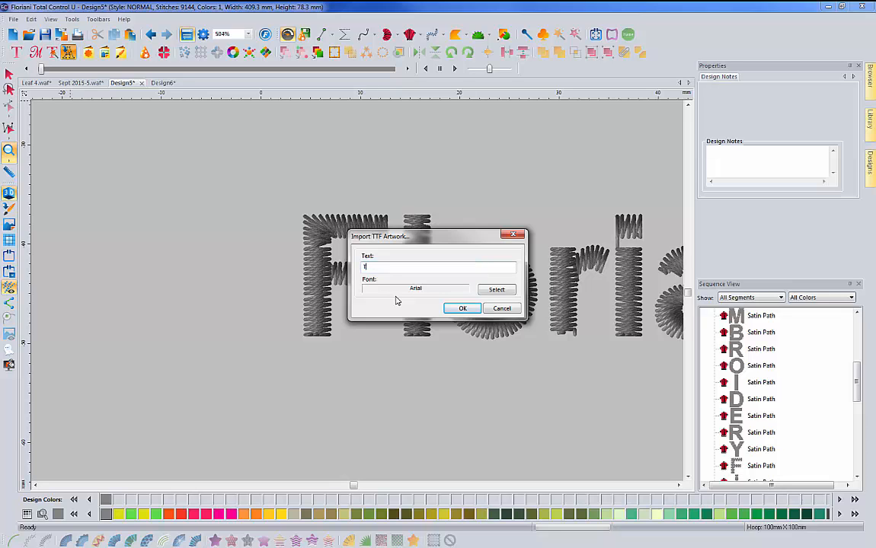
left_click(461, 308)
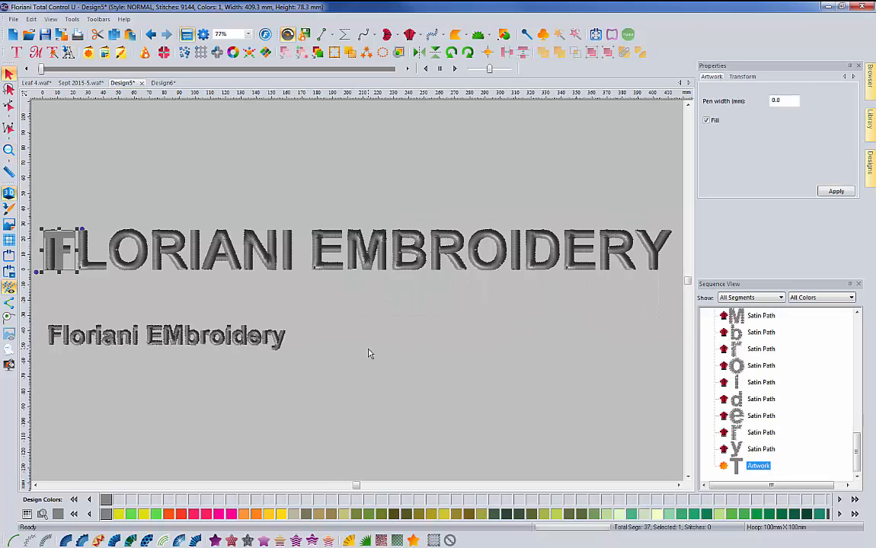
left_click_drag(58, 245, 153, 171)
key("Return")
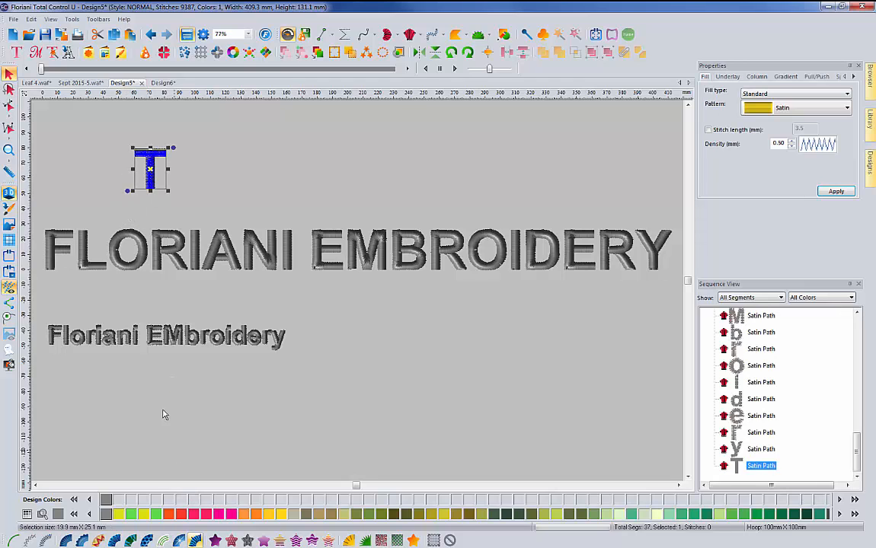
Reposition the T's split line so it runs vertically through the crossbar above the stem's left edge.
left_click(9, 149)
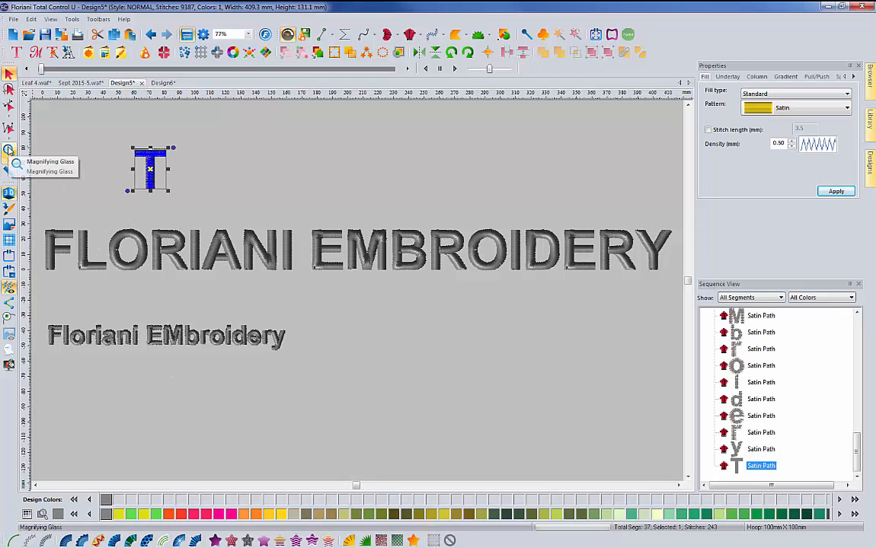
left_click_drag(125, 143, 186, 196)
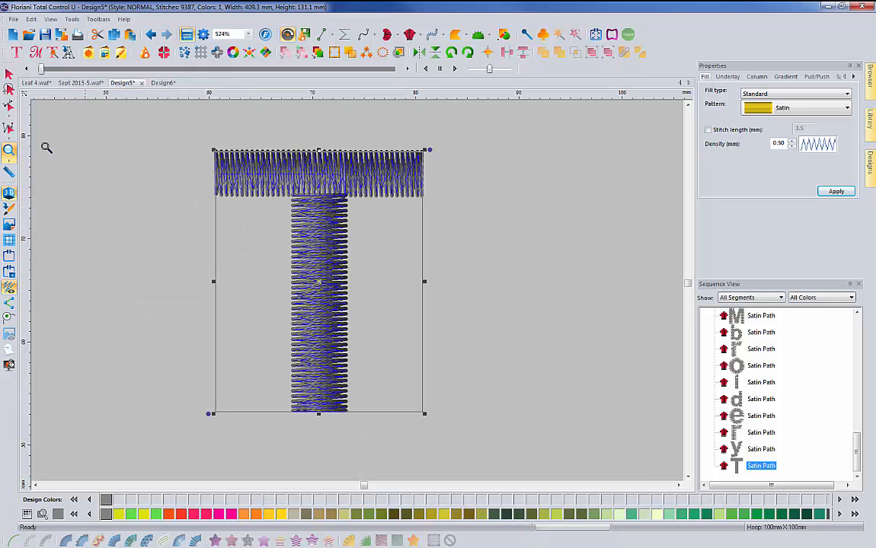
left_click(10, 105)
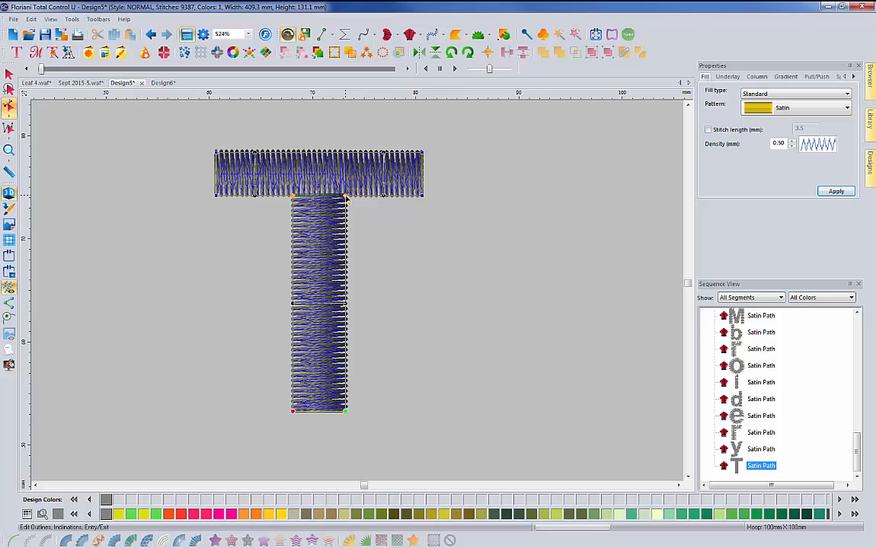
left_click(288, 152)
left_click(260, 211)
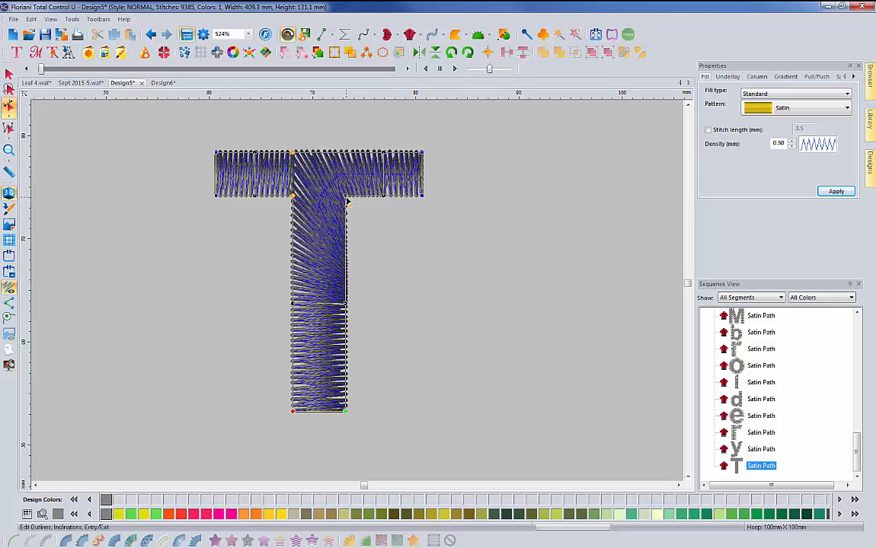
Reposition the T's split line so it runs horizontally across the top of the stem, directly beneath the crossbar.
left_click_drag(347, 199, 346, 198)
right_click(370, 224)
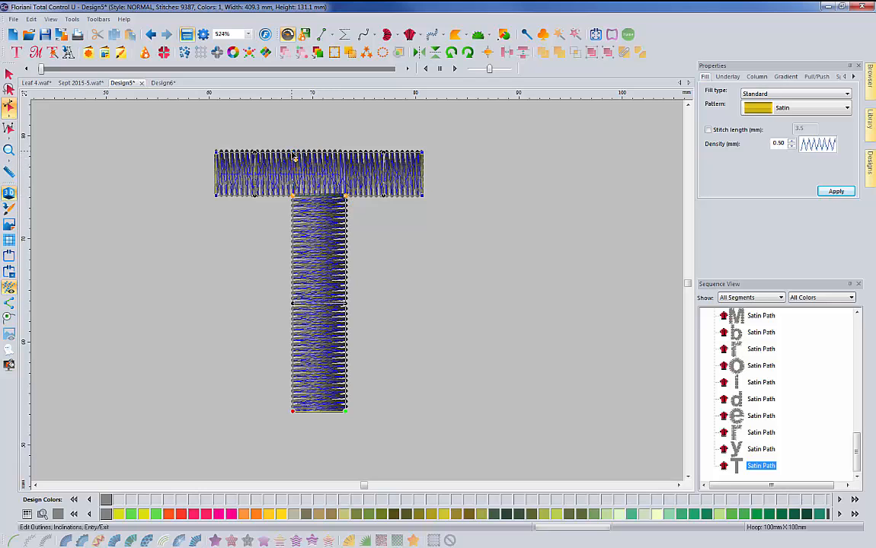
left_click_drag(297, 141, 307, 164)
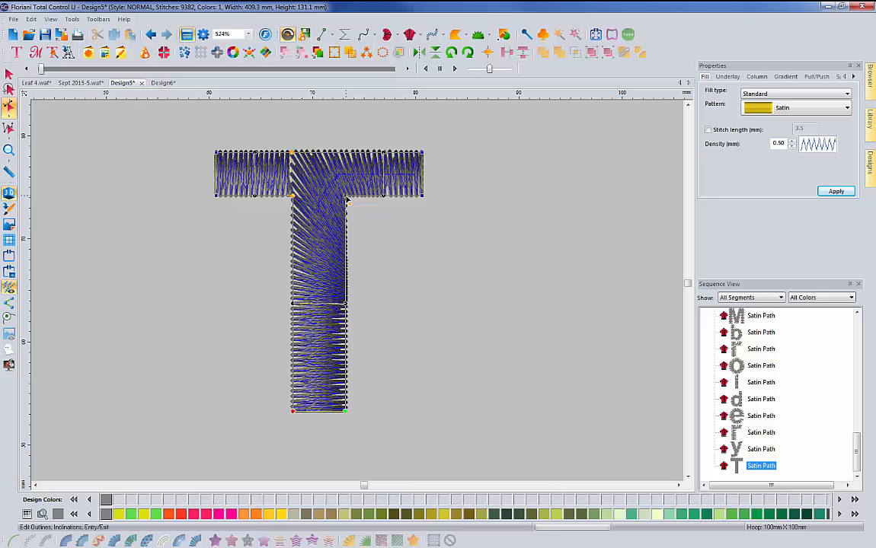
left_click(346, 198)
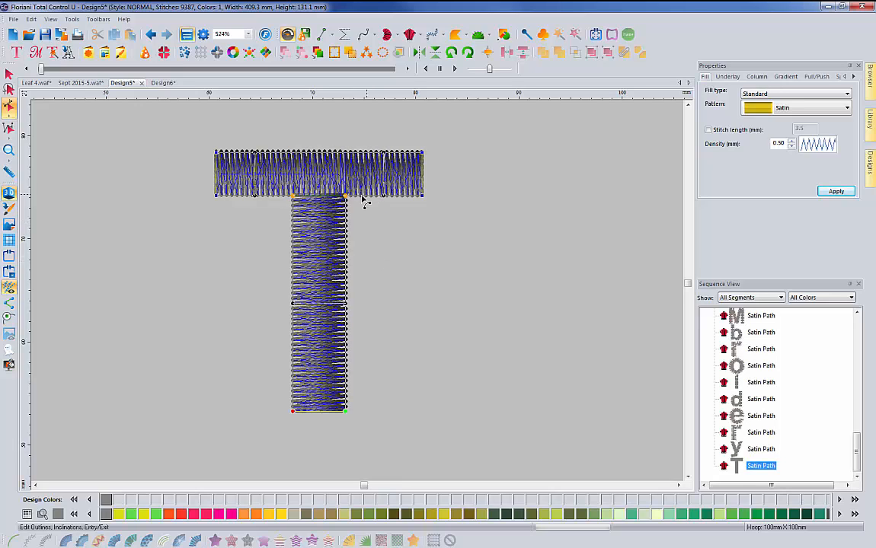
right_click(229, 198)
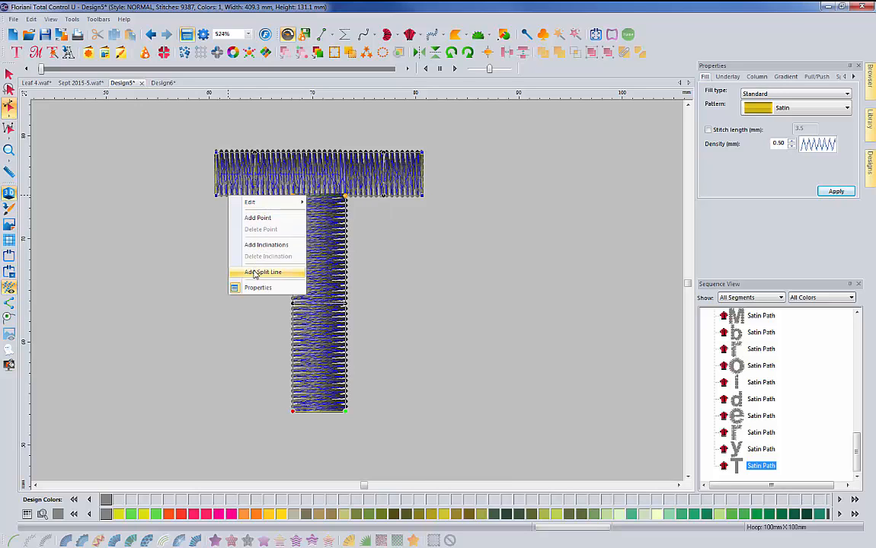
mouse_move(274, 202)
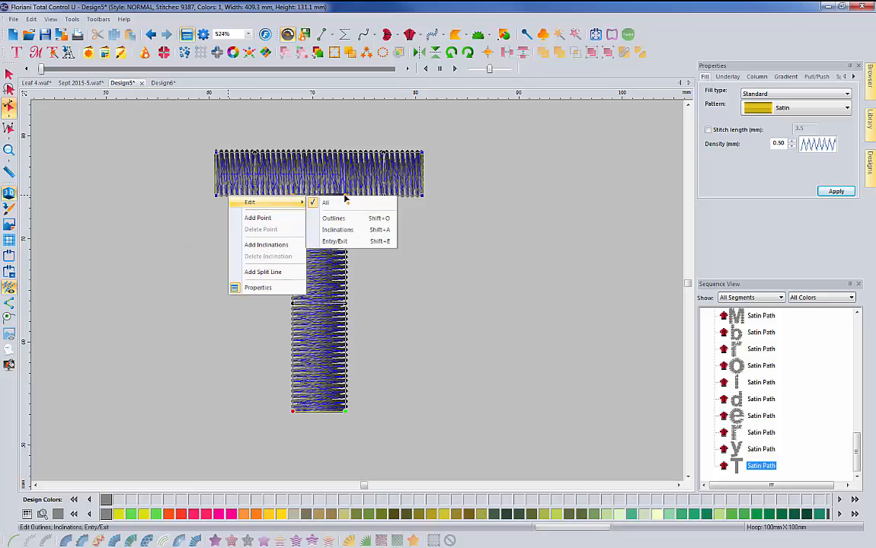
left_click(376, 204)
right_click(343, 197)
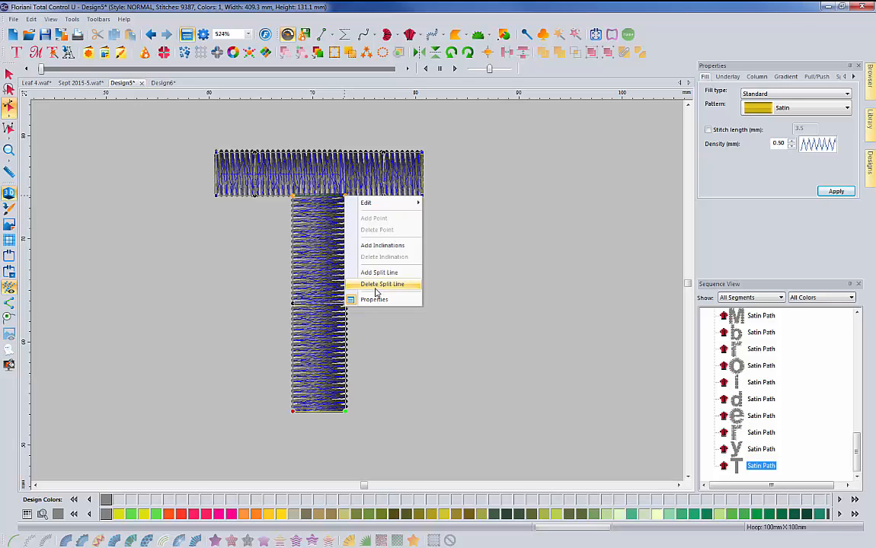
left_click(442, 268)
left_click(93, 83)
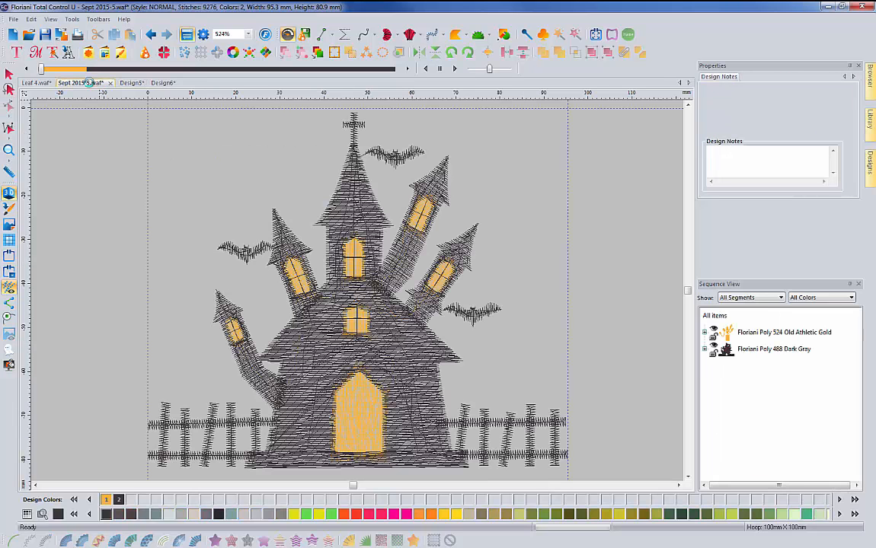
left_click(118, 82)
left_click(162, 83)
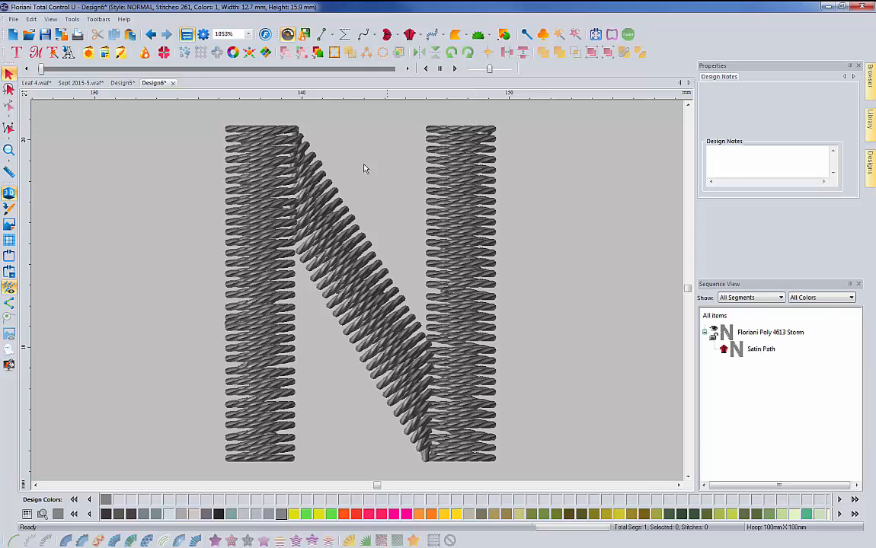
left_click(124, 83)
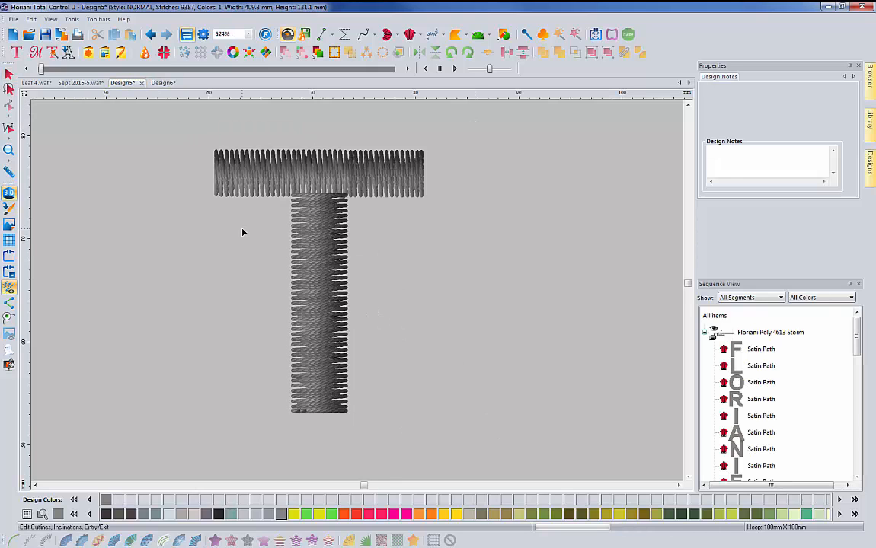
Examine the satin stitches at the corners of the M in the large uppercase EMBROIDERY lettering.
key("Tab")
key("0")
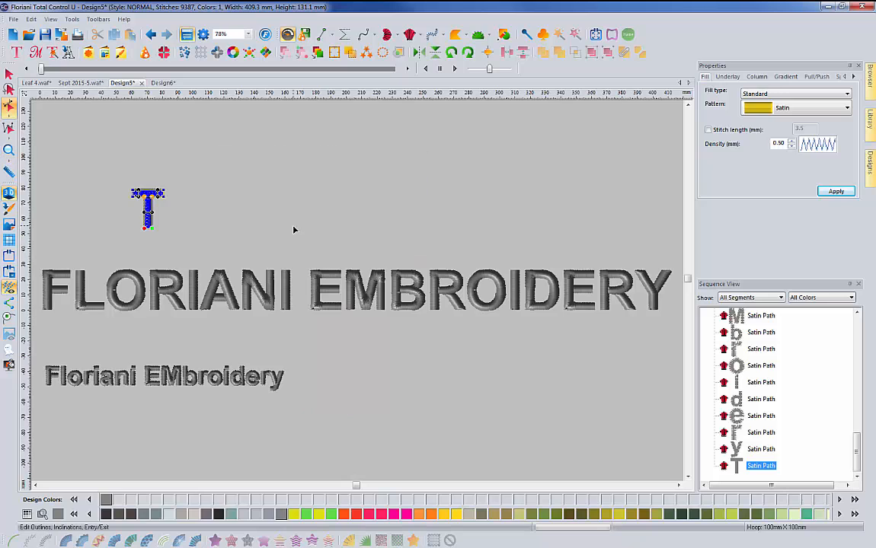
left_click(8, 150)
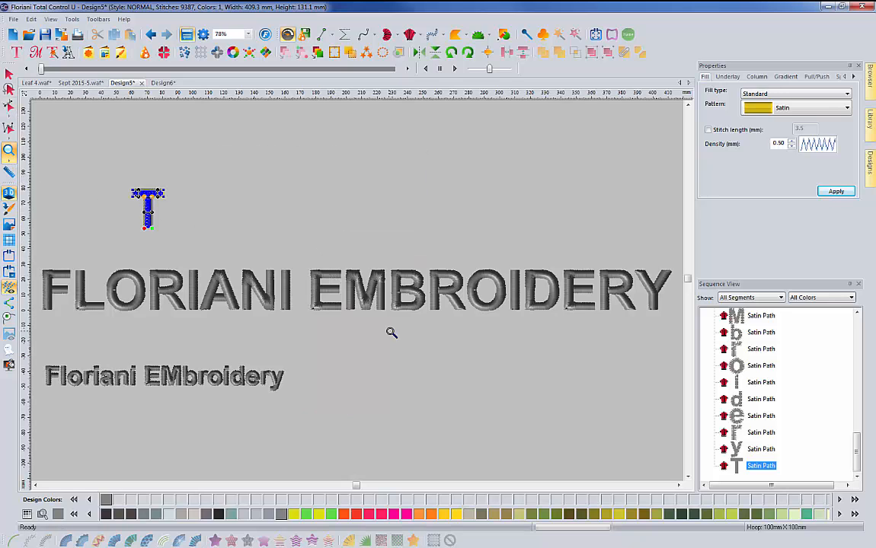
left_click_drag(339, 268, 393, 313)
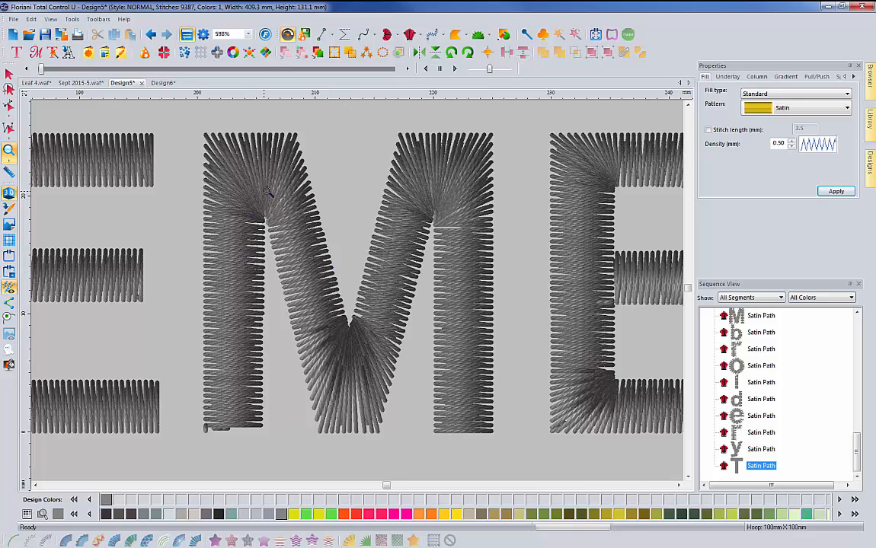